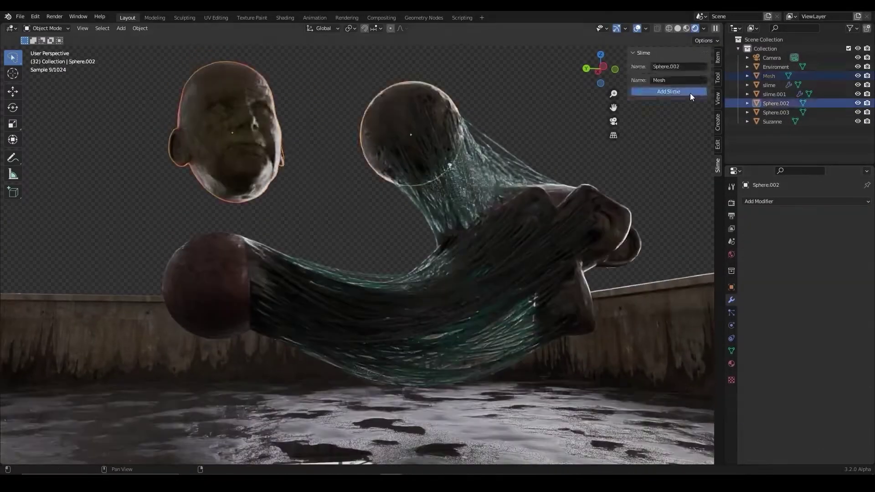
Step: Create slime between the two chosen objects and begin editing its density
left_click(690, 93)
left_click(830, 246)
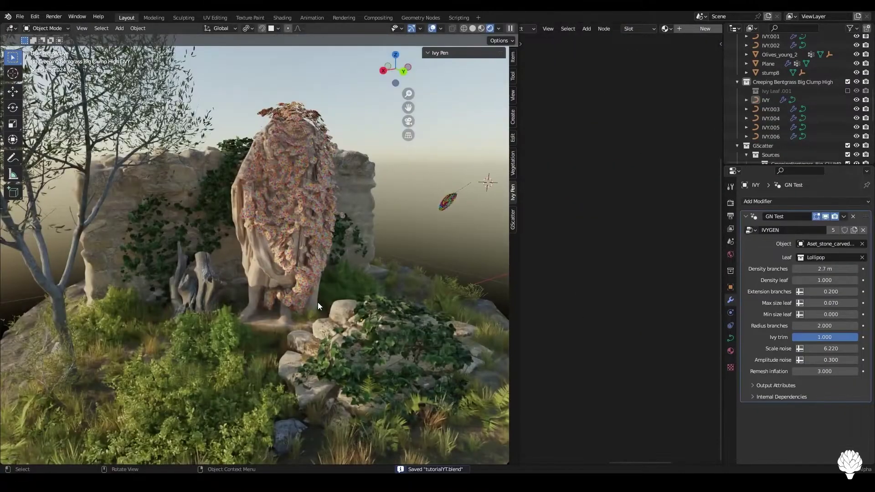
right_click(511, 255)
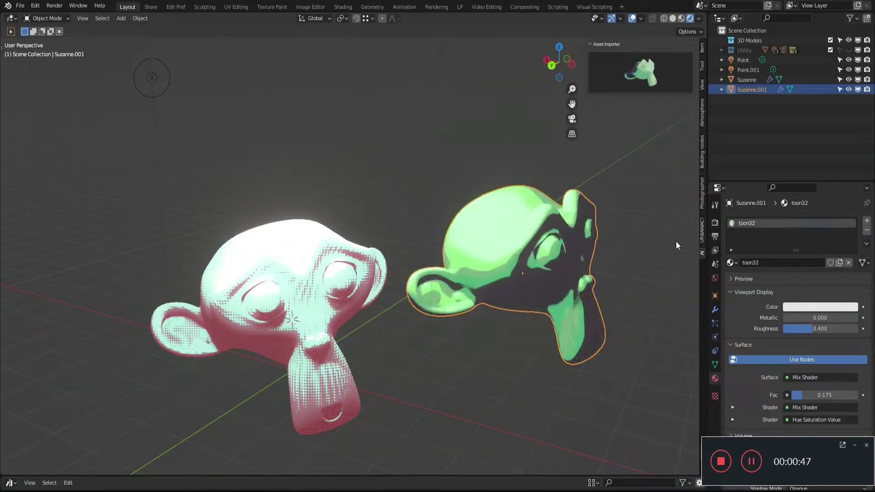
Step: Move the Point.001 light to relight the toon Suzannes
middle_click_drag(676, 241, 478, 249)
scroll(496, 259, "up", 3)
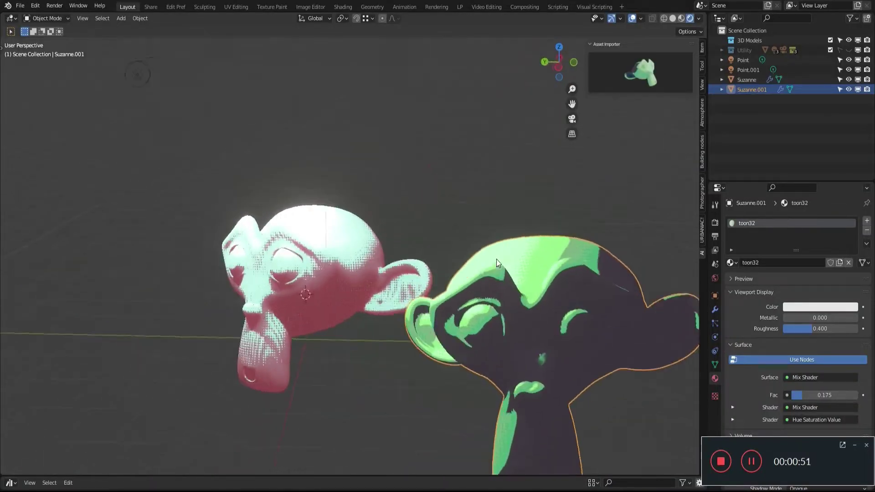
scroll(451, 250, "down", 5)
left_click(310, 87)
key("g")
left_click(487, 211)
middle_click_drag(488, 211, 456, 237)
key("g")
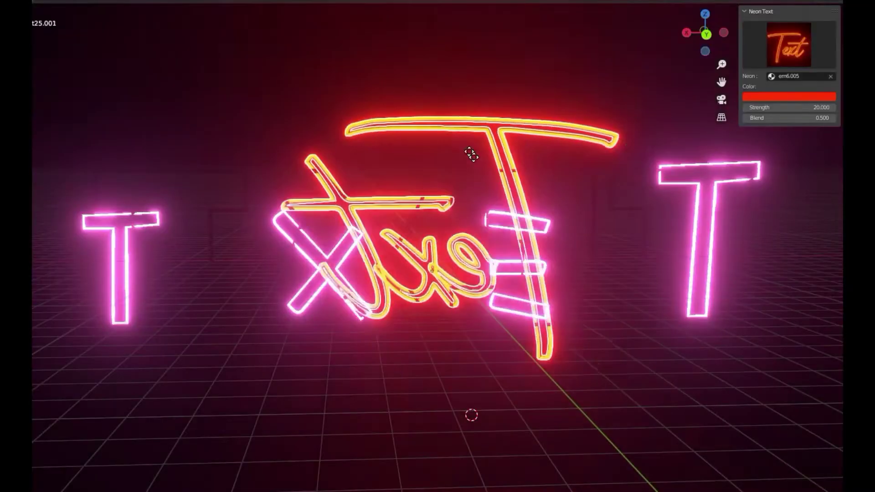
Step: Change the neon text colour from red to blue
middle_click_drag(469, 151, 627, 220)
left_click(781, 97)
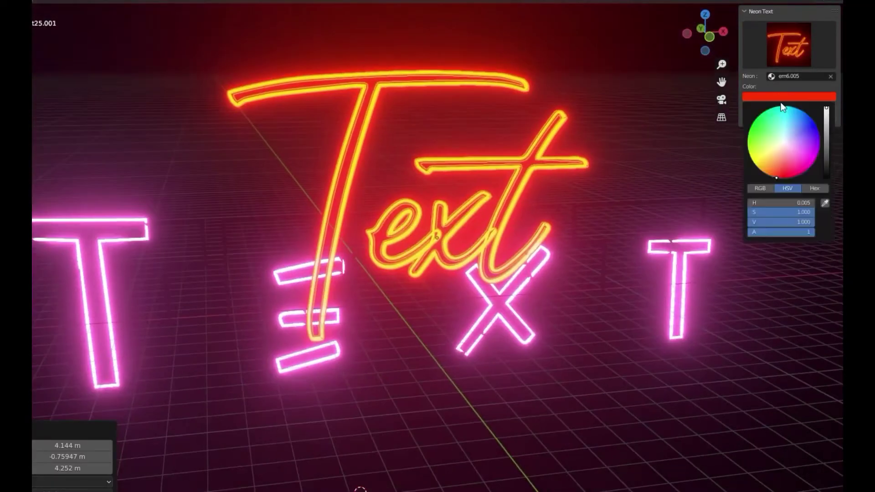
left_click_drag(781, 106, 757, 117)
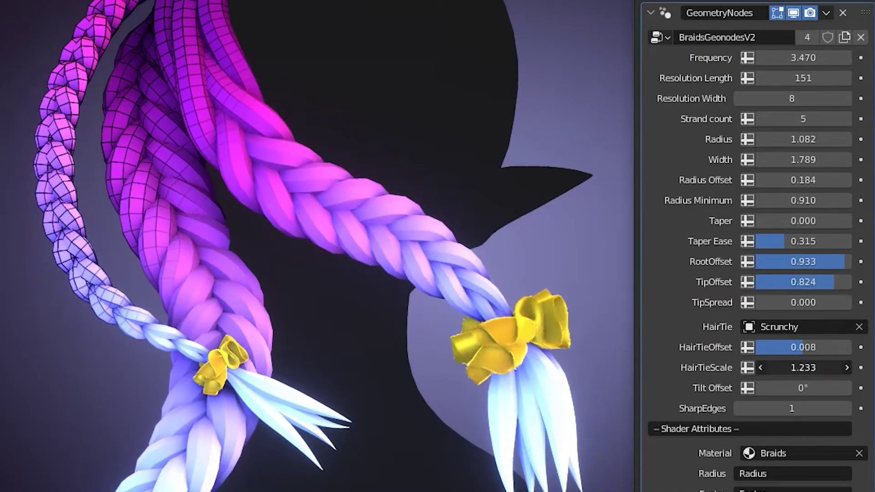
Step: Set braid Tilt Offset 15.9°, SharpEdges on, TipOffset 0.000 and Taper 1.000
left_click_drag(793, 386, 803, 386)
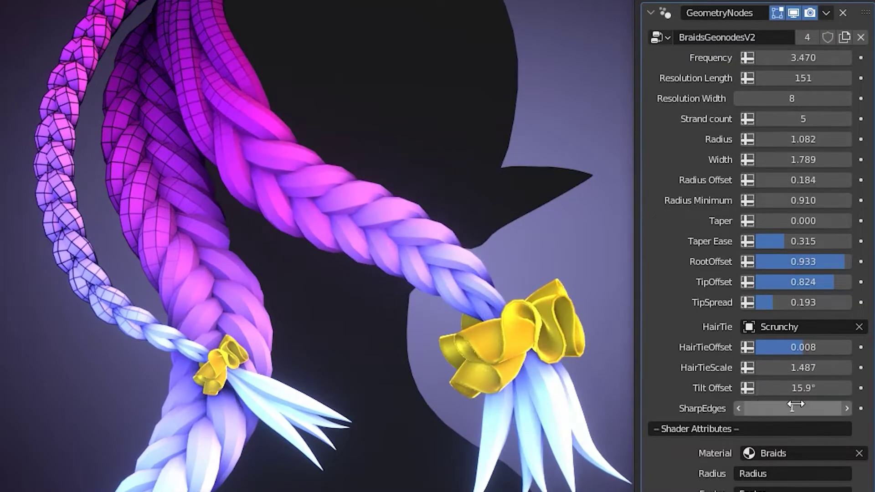
left_click(846, 408)
left_click_drag(802, 282, 756, 282)
left_click_drag(803, 221, 850, 221)
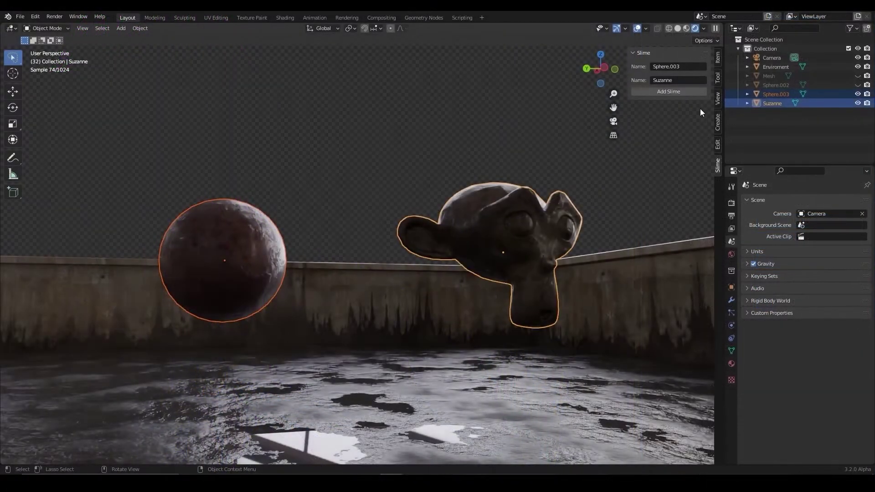
Step: Add slime between the sphere and Suzanne with viscosity .2, density 500 and radius 5
left_click(683, 93)
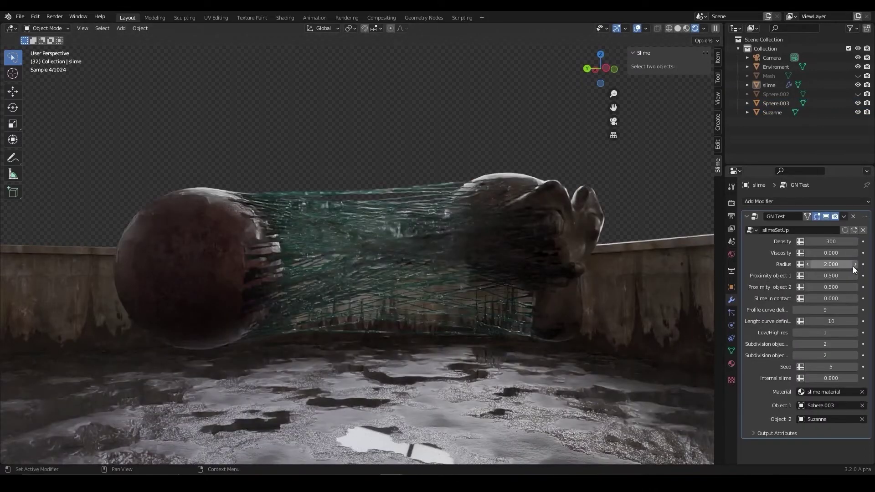
left_click(829, 253)
type(".2")
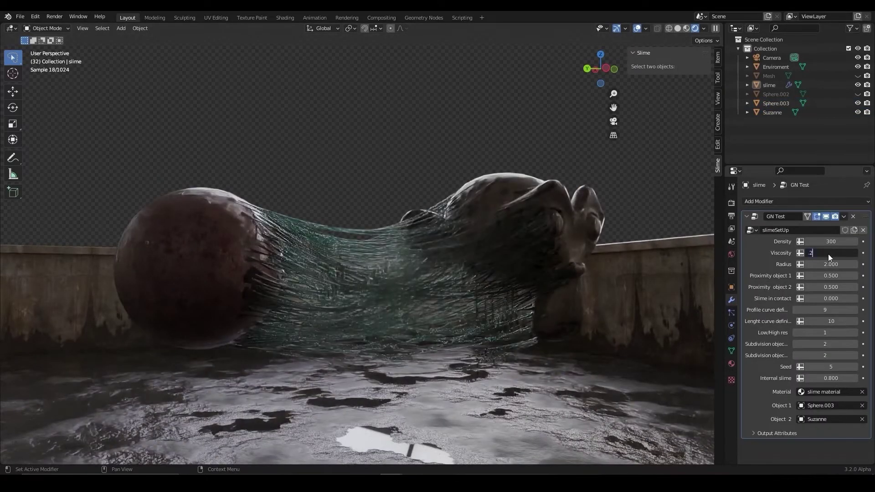
left_click(844, 242)
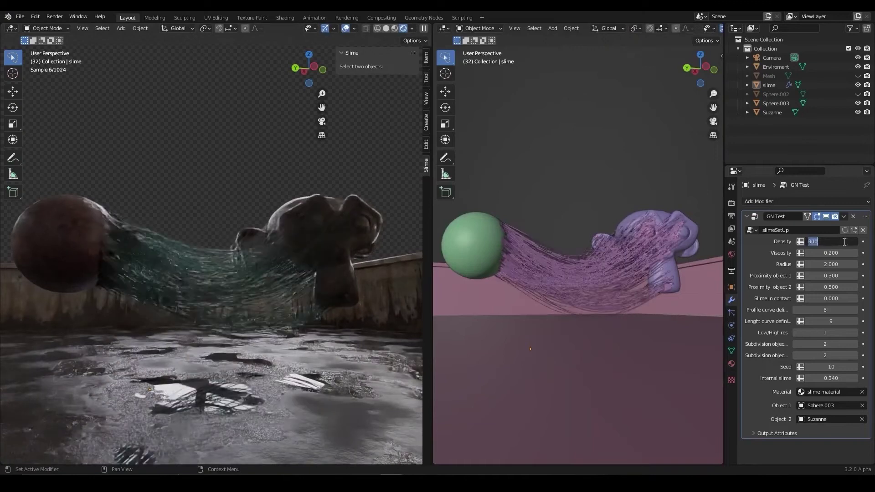
key("Return")
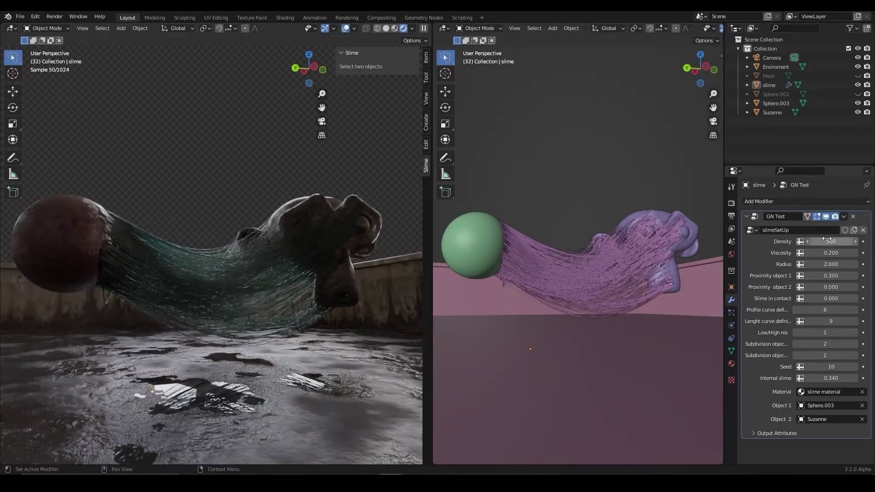
left_click(824, 264)
key("Return")
left_click(824, 265)
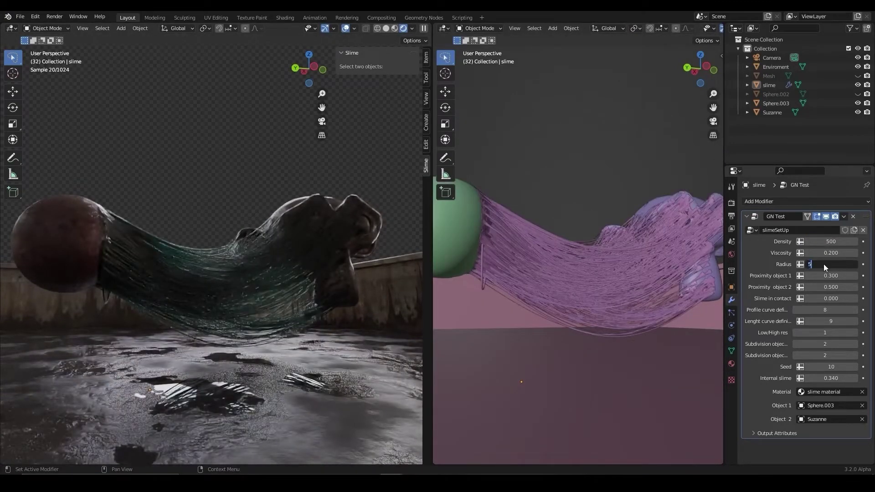
type("5")
key("Return")
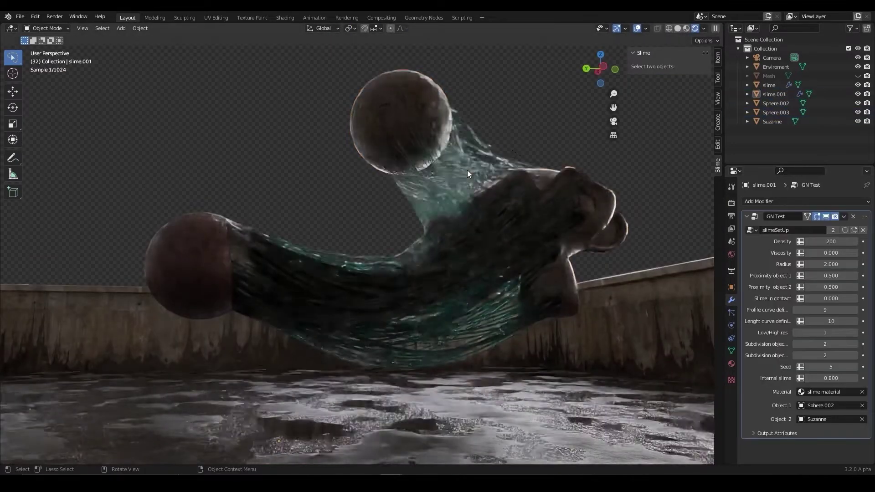
Step: Set the density of slime.001 and the next slime to 300
left_click(827, 242)
type("300")
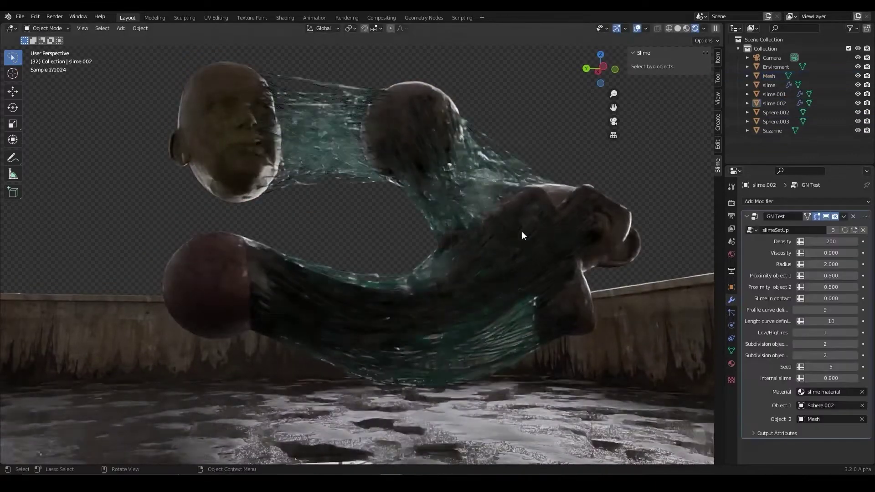
left_click(829, 243)
type("300")
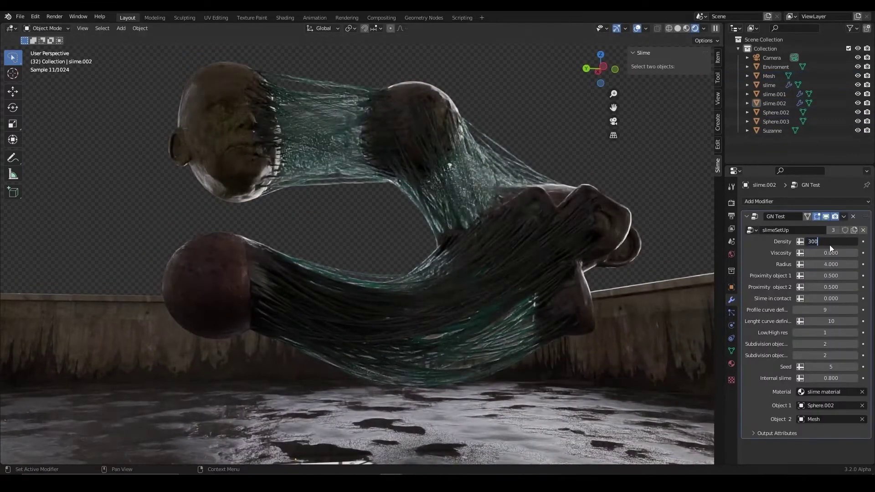
left_click(320, 148)
Step: Add slime between the bald head and the lower sphere, then show slime.003's settings
left_click(214, 137)
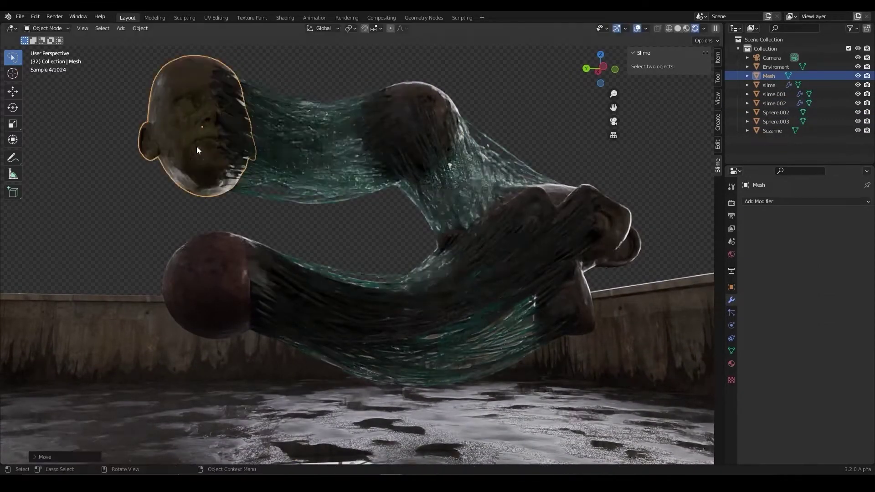
left_click(524, 282, "shift")
left_click(205, 321)
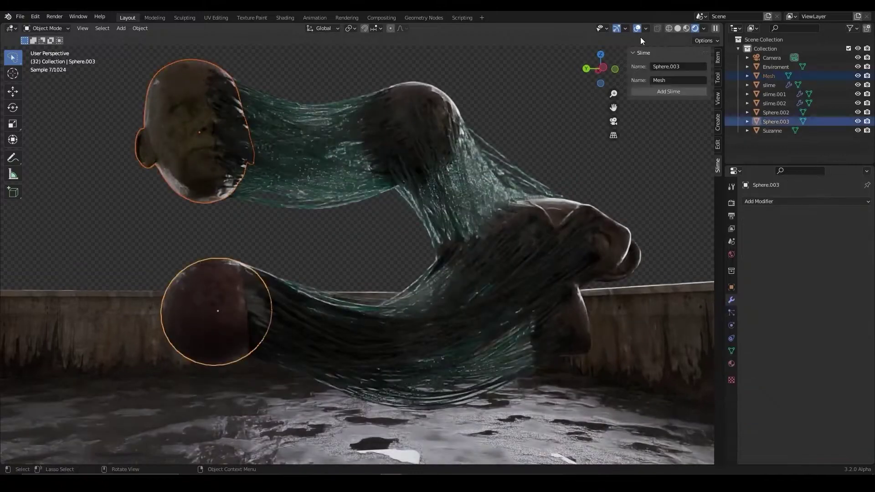
left_click(159, 339)
left_click(774, 112)
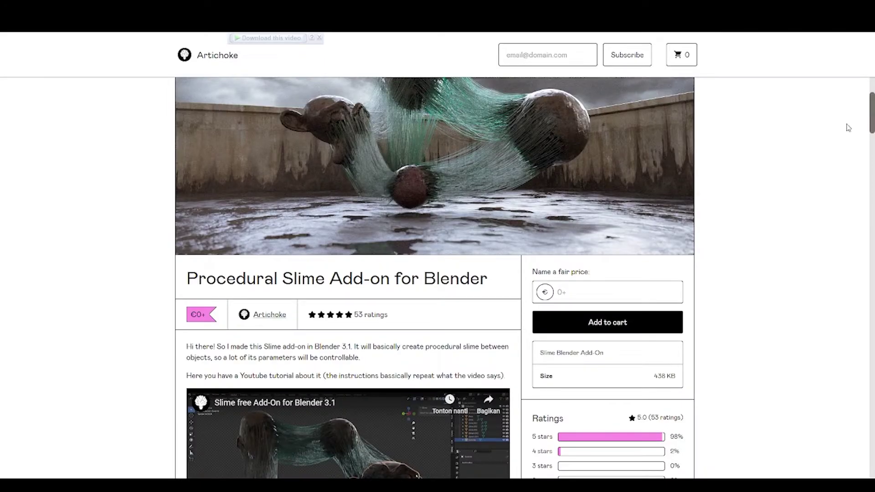
Step: Scroll the Gumroad page down to the PARAMETERS descriptions, then select and move Suzanne
scroll(846, 130, "down", 5)
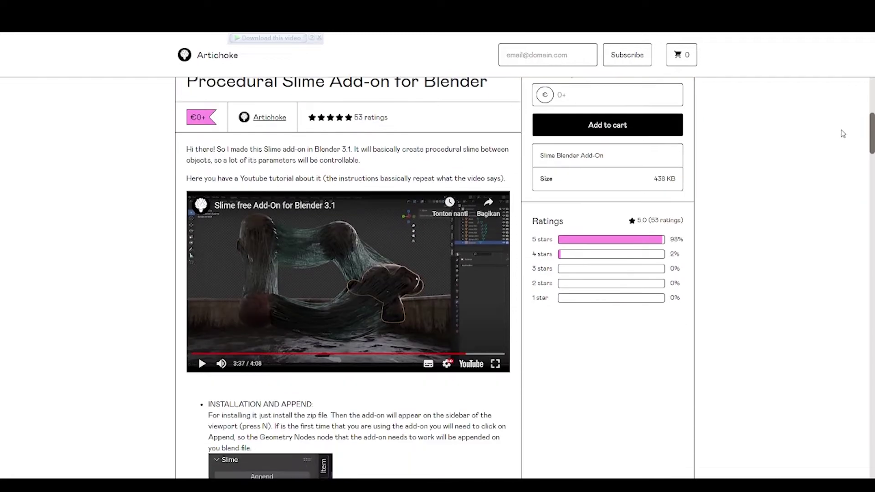
scroll(842, 134, "down", 5)
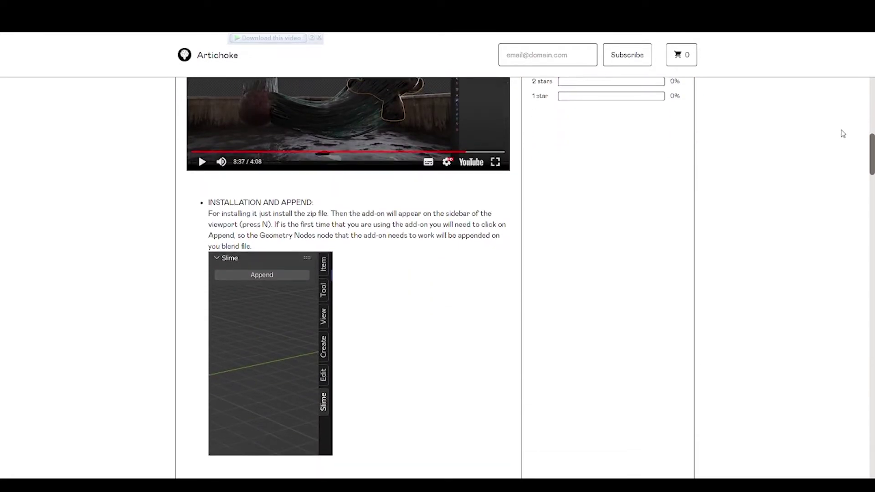
scroll(842, 133, "down", 1)
scroll(834, 152, "down", 8)
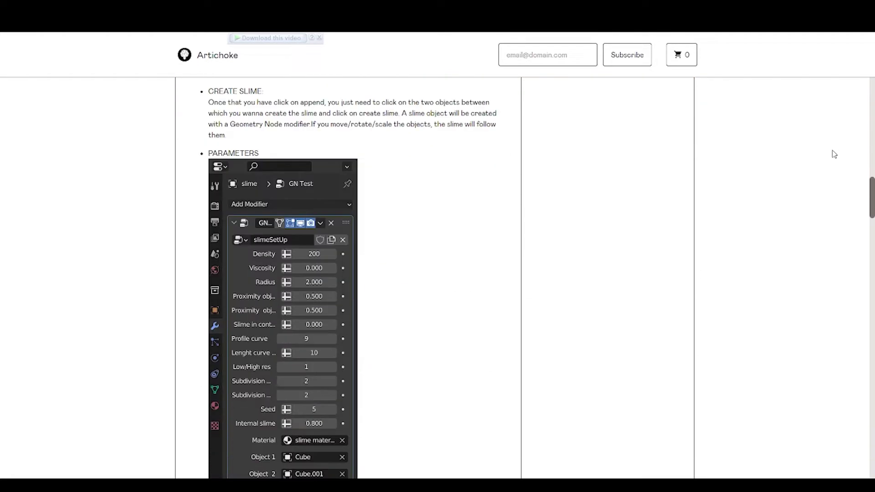
scroll(833, 154, "down", 9)
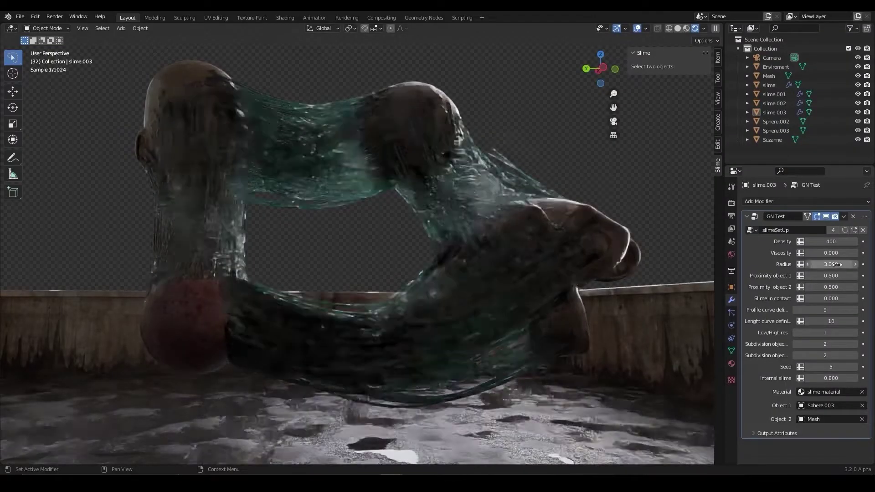
left_click(620, 233)
key("g")
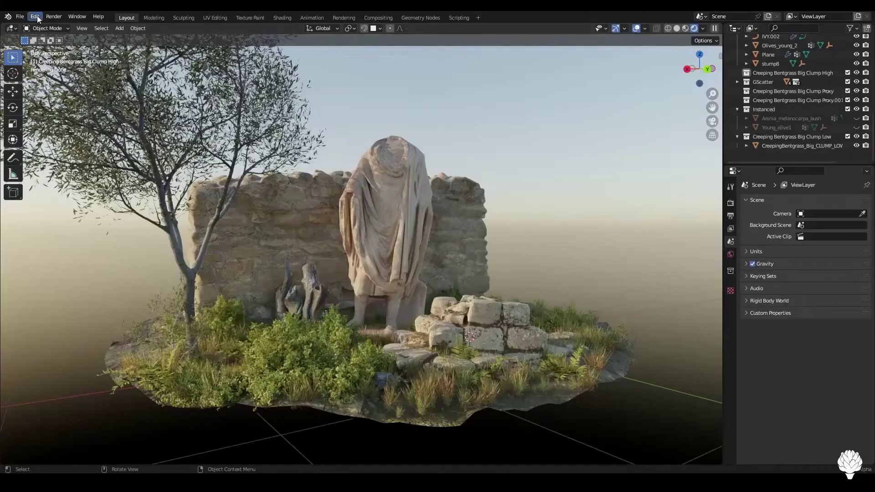
Step: Install the Ivy Pen add-on from Preferences > Add-ons and enable it
left_click(37, 17)
left_click(59, 156)
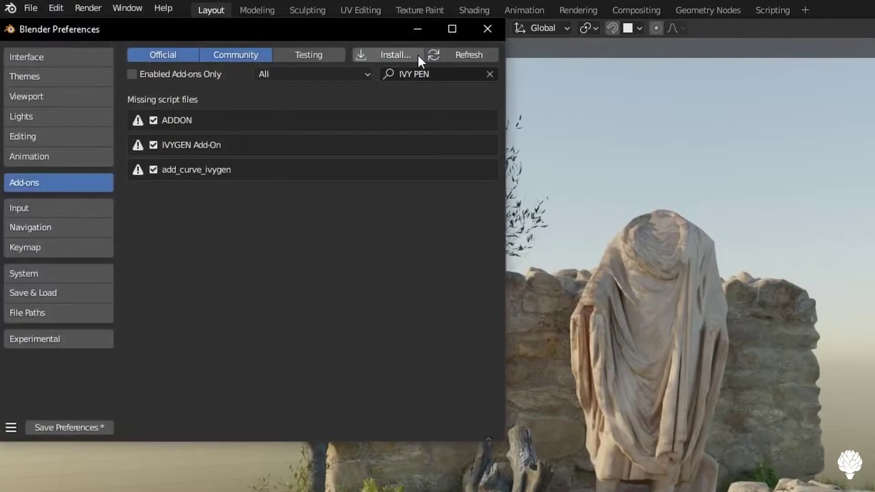
left_click(248, 44)
left_click(401, 284)
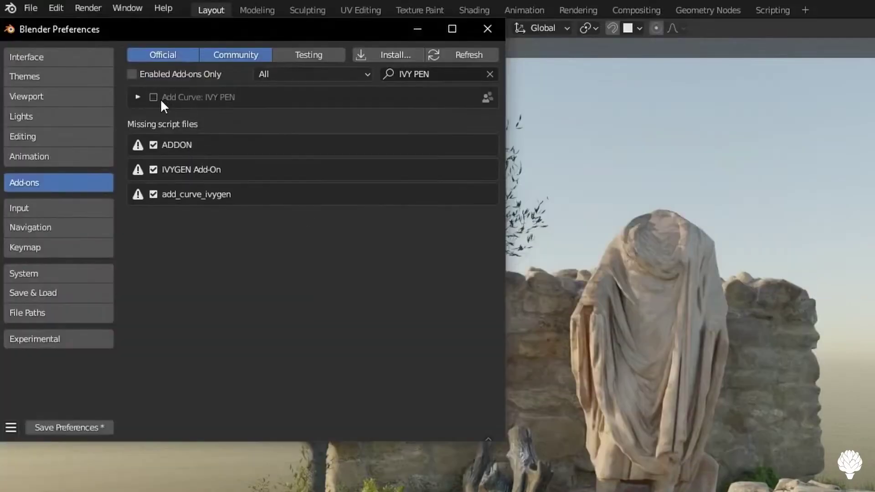
left_click(154, 97)
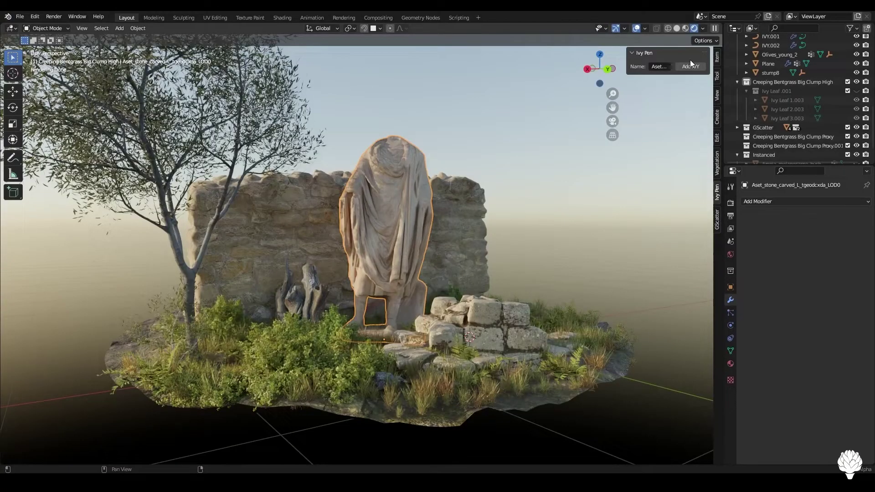
Step: Grow ivy up the statue, raise Density leaf, set Max size leaf 0.015, and save as tutorialYT.blend
left_click(689, 66)
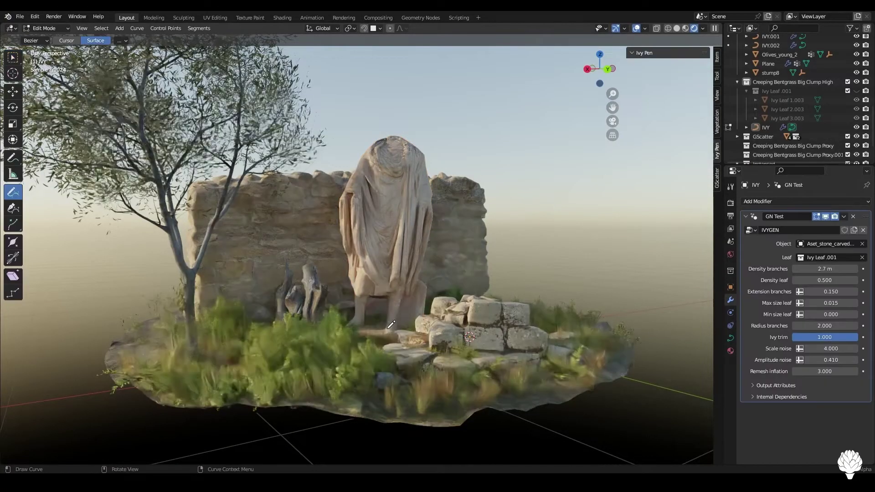
left_click_drag(401, 135, 399, 136)
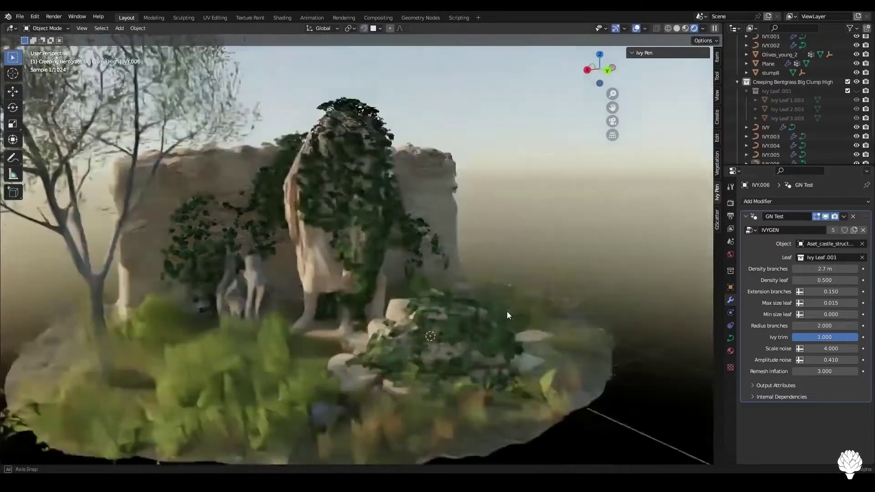
left_click(822, 269)
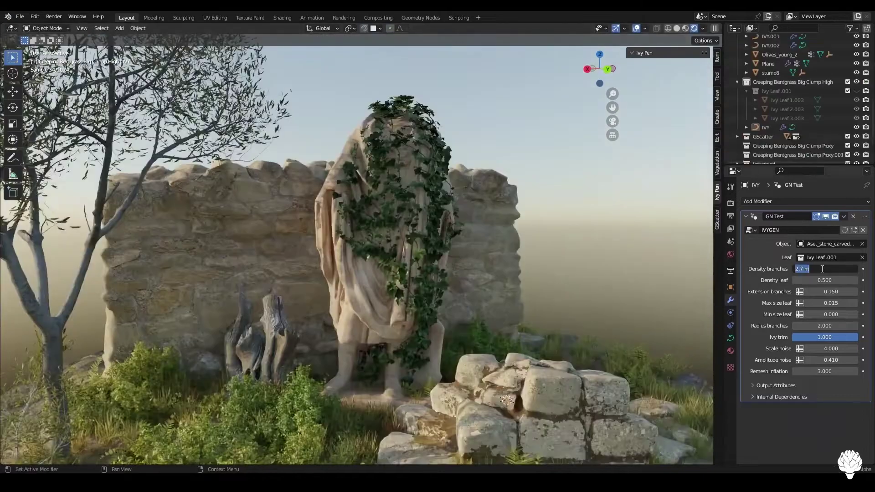
left_click_drag(820, 280, 848, 280)
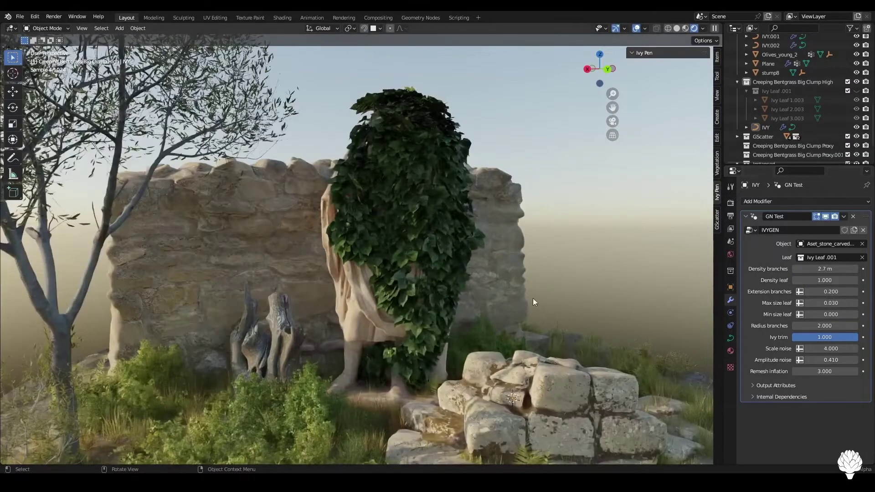
type("0.015")
key("Return")
left_click(817, 326)
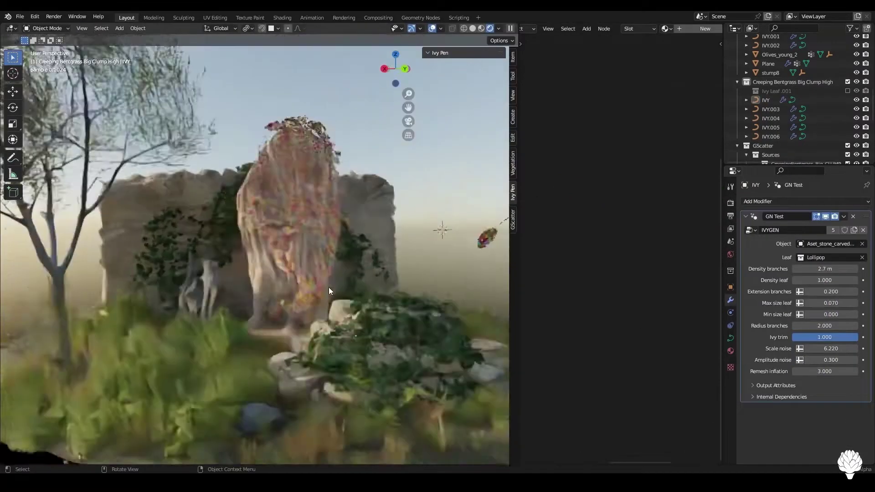
key("ctrl+s")
middle_click_drag(319, 303, 318, 306)
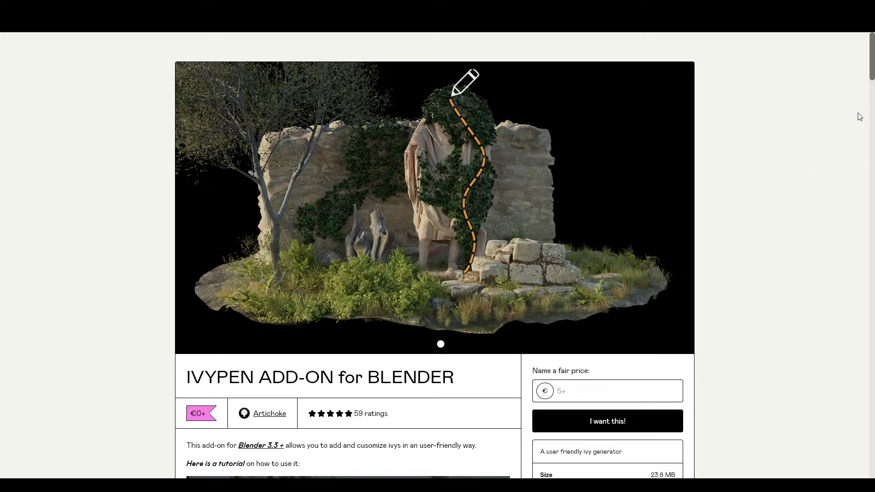
scroll(859, 117, "down", 13)
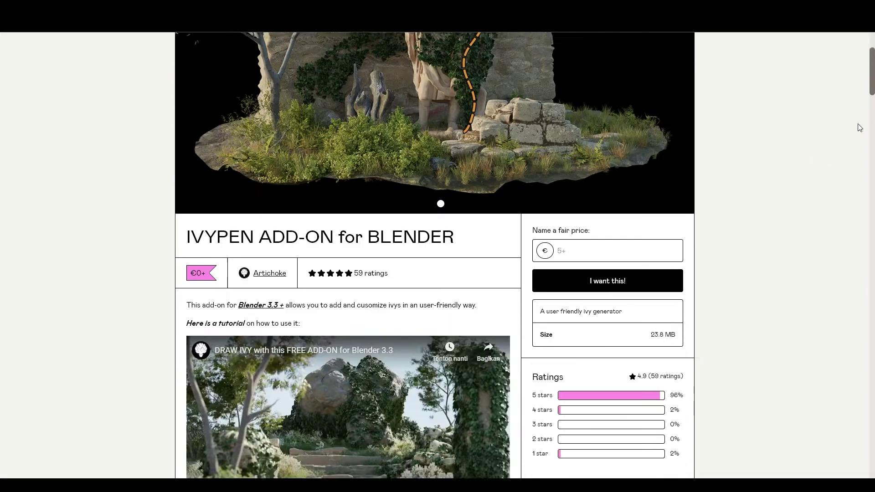
scroll(829, 179, "down", 15)
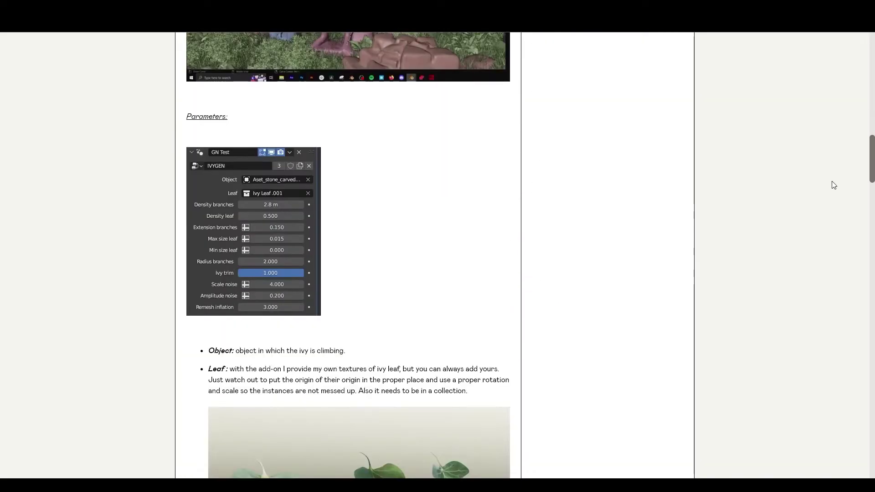
scroll(831, 185, "down", 20)
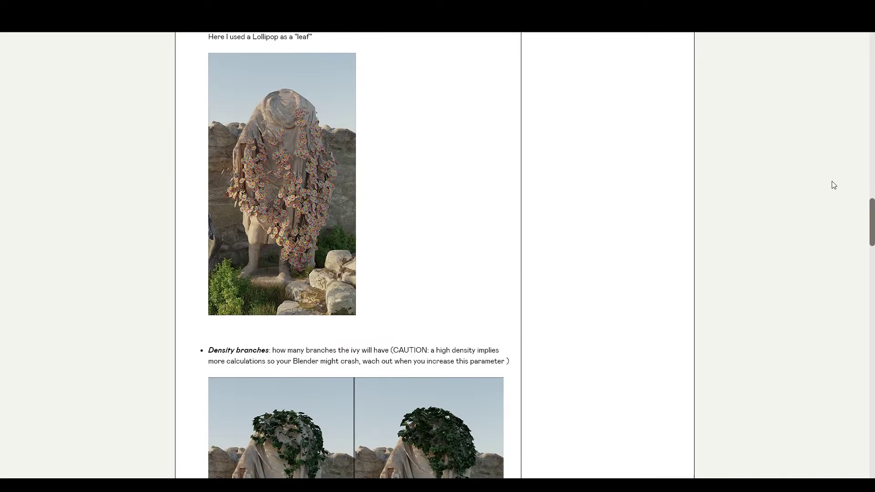
scroll(827, 185, "down", 20)
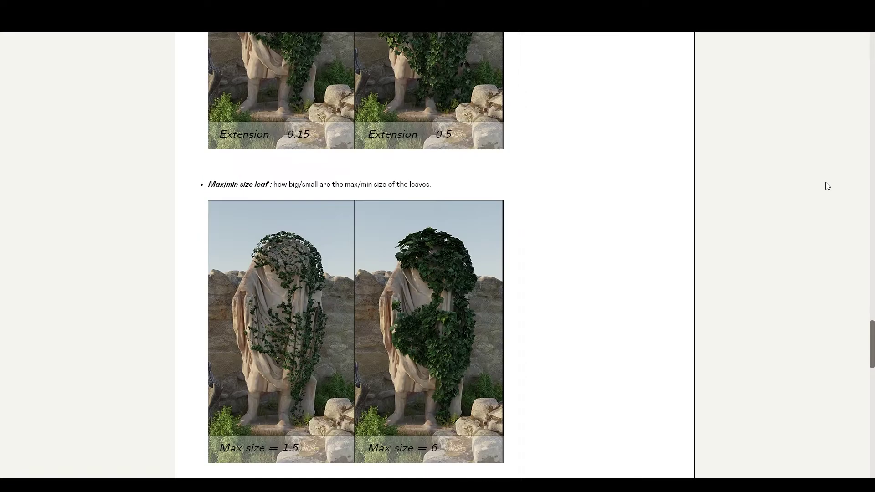
scroll(827, 185, "down", 4)
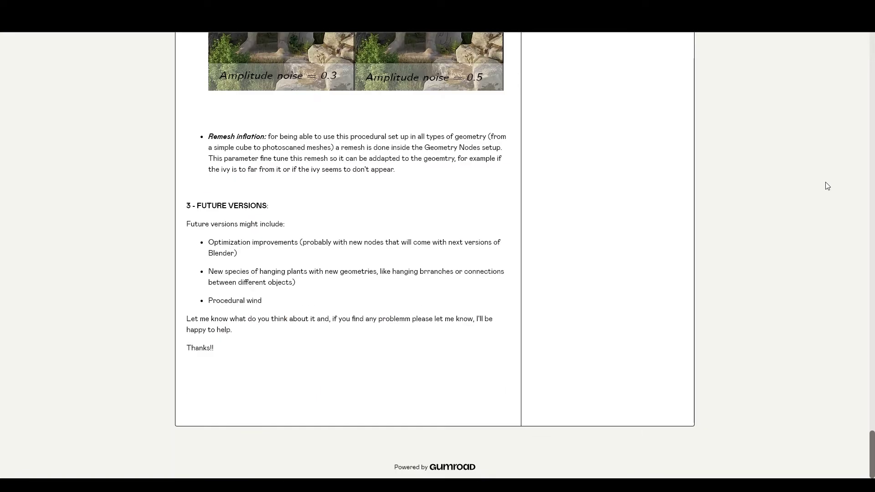
scroll(865, 464, "up", 20)
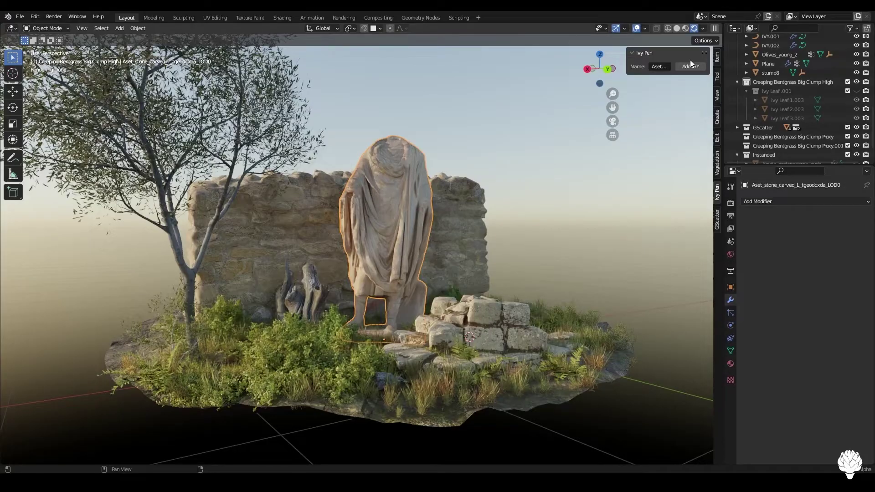
Step: Add a new ivy object and draw ivy strokes up the statue and along the wall
left_click(690, 66)
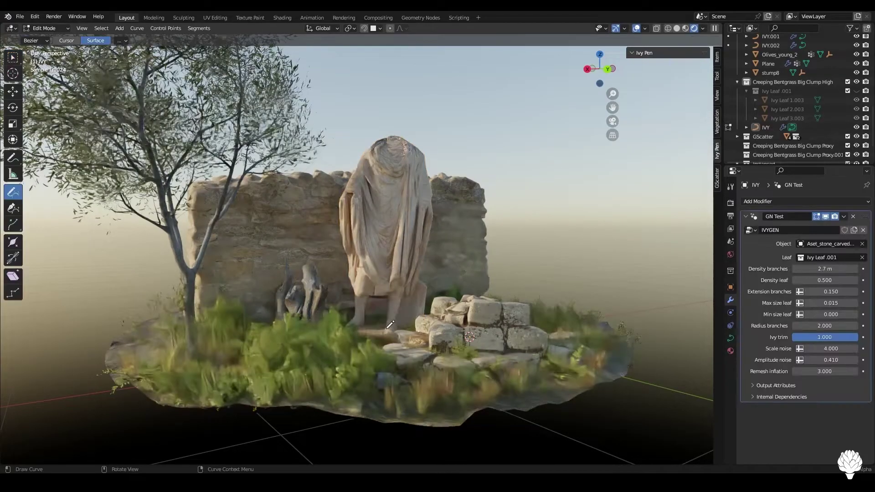
left_click_drag(402, 135, 398, 137)
left_click_drag(273, 333, 377, 133)
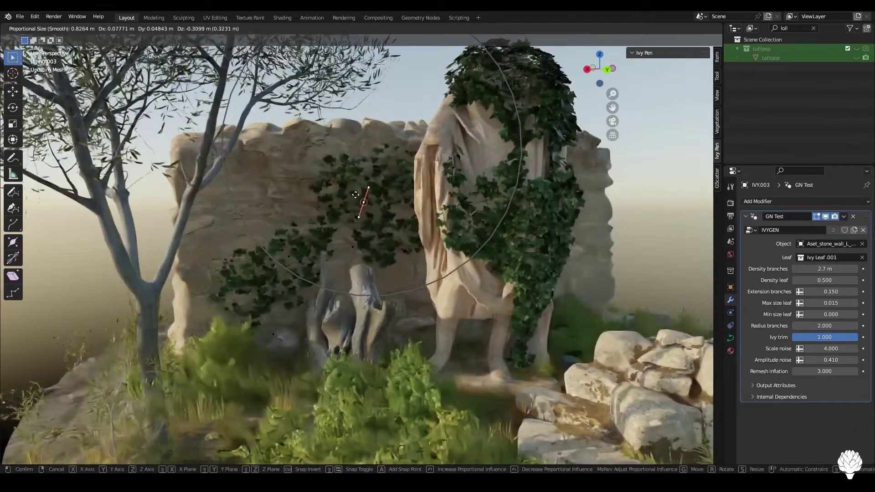
left_click_drag(380, 373, 438, 328)
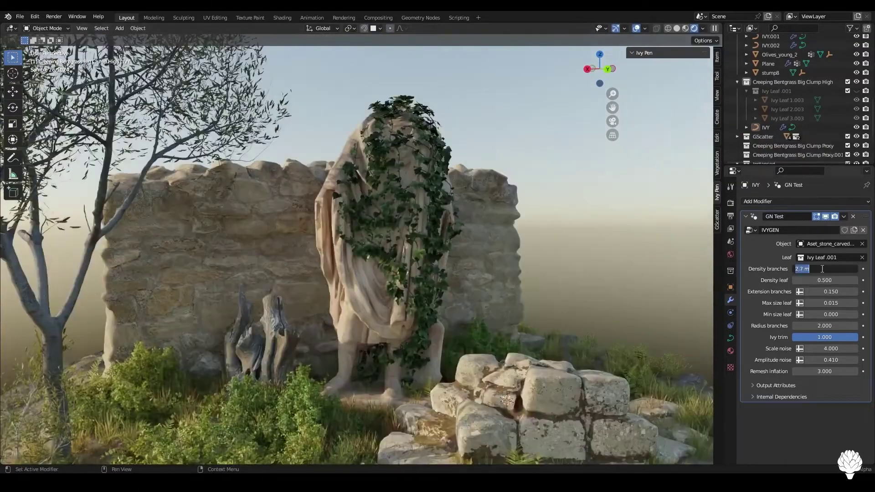
Step: Set Extension branches to 0.200 and Max size leaf to 0.015, then adjust Radius branches
key("Return")
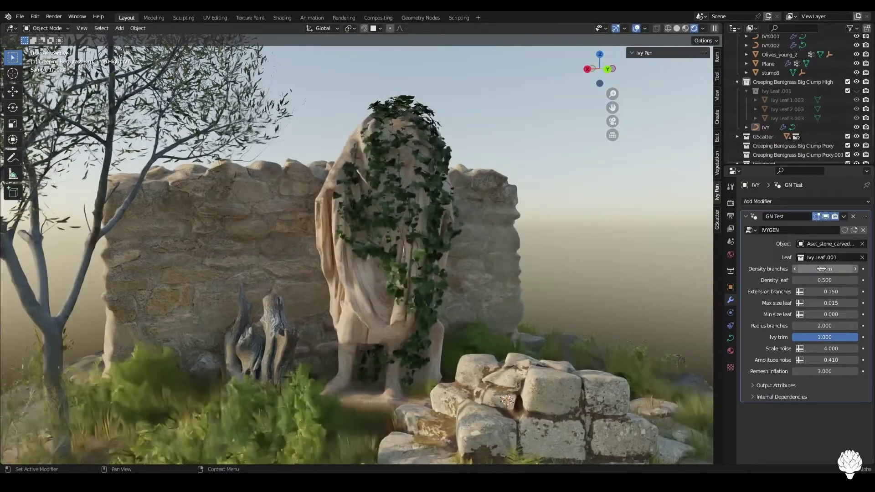
key("Return")
left_click(830, 303)
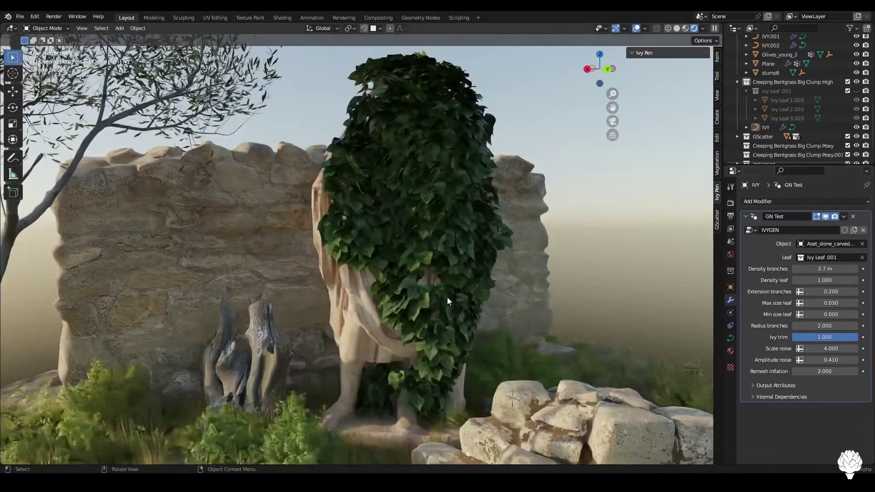
type(".015")
key("Return")
left_click(817, 325)
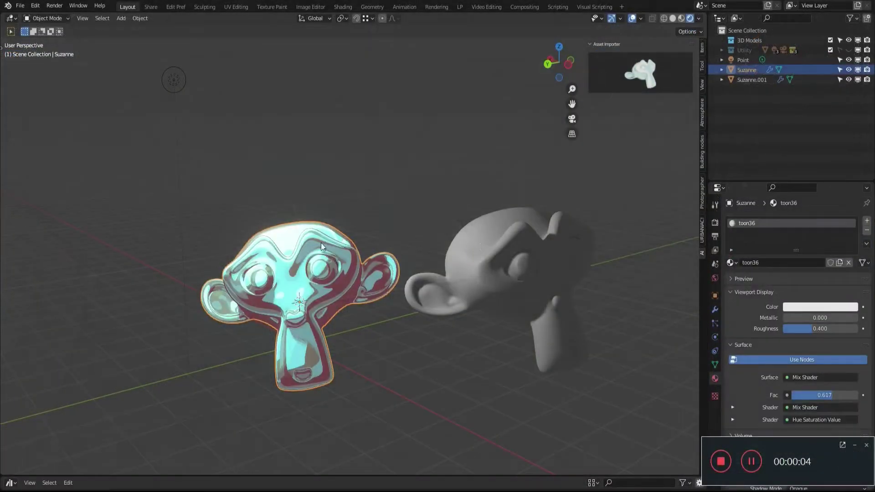
Step: Move the point light right and give the right Suzanne a toon material
mouse_move(321, 245)
middle_mouse_down()
mouse_move(379, 233)
mouse_move(490, 237)
mouse_move(329, 244)
middle_mouse_up()
left_click(181, 71)
left_click_drag(181, 71, 433, 84)
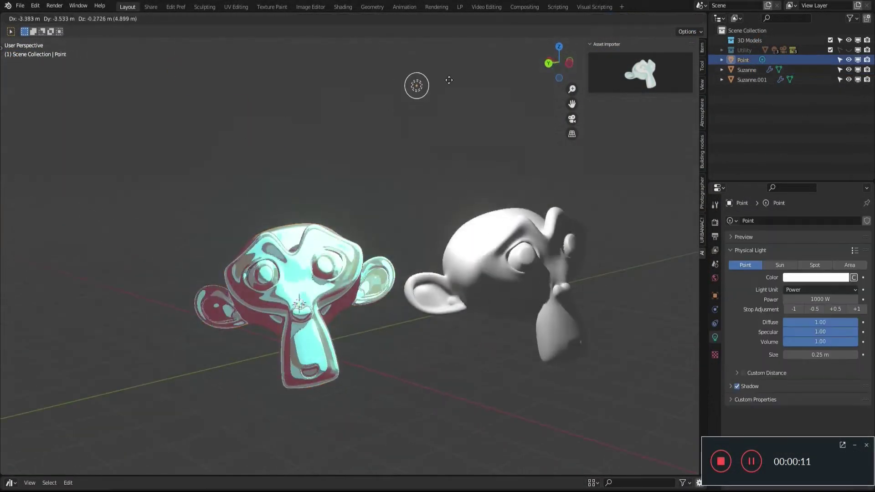
left_click(501, 255)
left_click(640, 73)
left_click(518, 237)
Step: Give the left Suzanne a red toon material, move the point light left and duplicate it
middle_click_drag(363, 274, 319, 255)
left_click(292, 274)
left_click(640, 73)
left_click(534, 112)
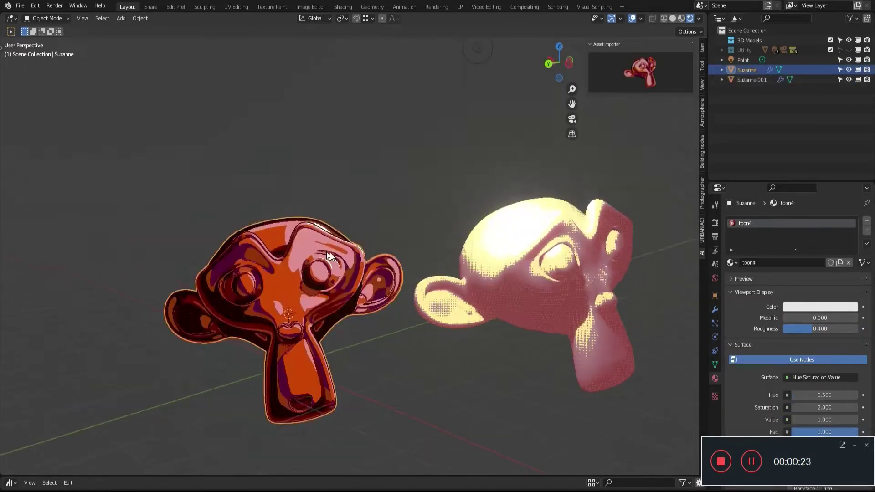
left_click_drag(471, 80, 102, 102)
key("shift+d")
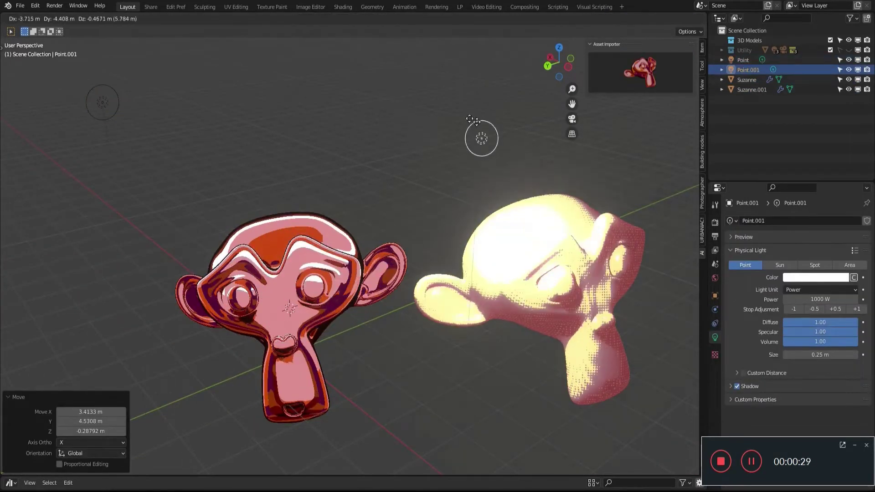
Step: Apply toon40 to the left head and a green toon material to the right head
left_click(611, 79)
left_click(519, 197)
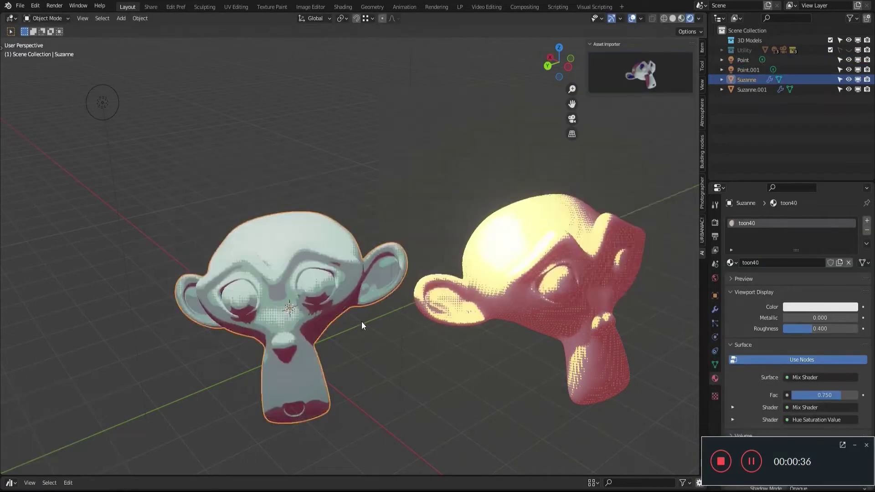
left_click(640, 73)
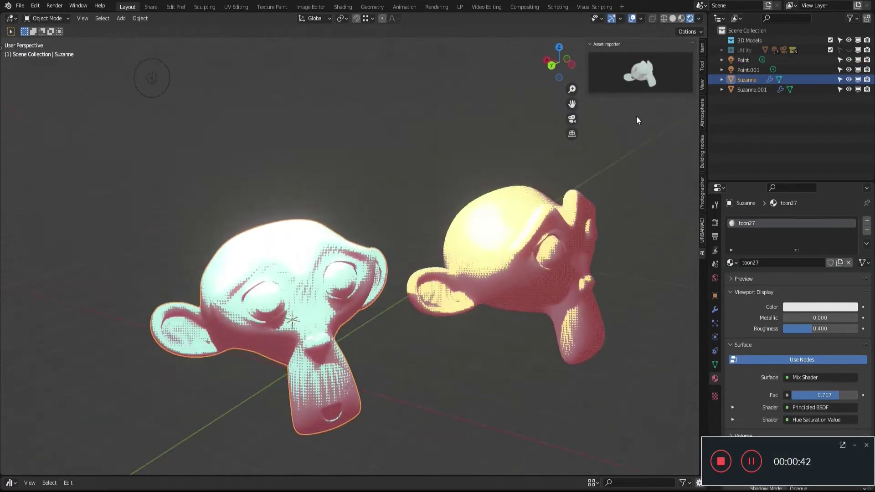
left_click(639, 75)
left_click(679, 288)
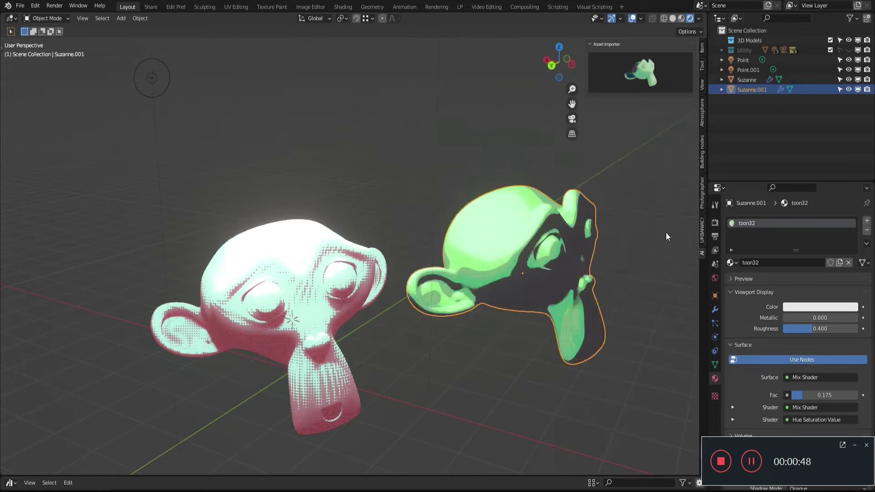
Step: Reposition the point light toward the upper left of both heads
middle_click_drag(665, 232, 478, 249)
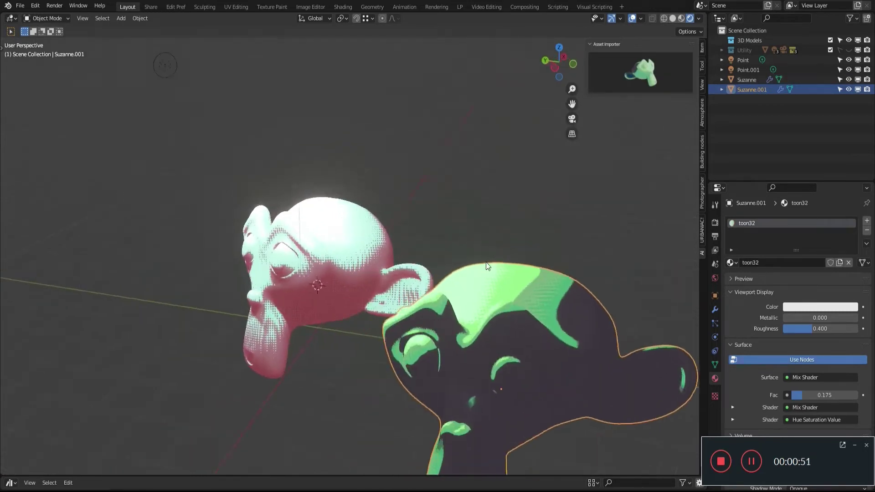
middle_click_drag(486, 261, 452, 251)
scroll(451, 250, "down", 3)
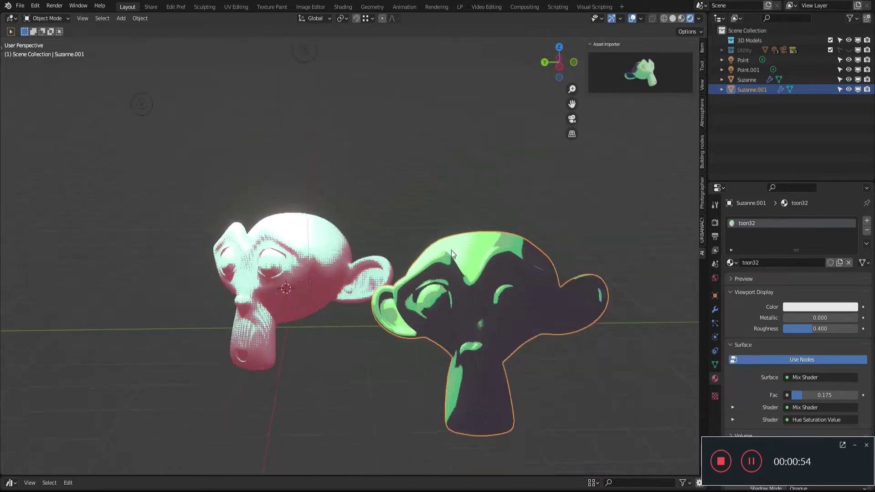
left_click(310, 89)
key("g")
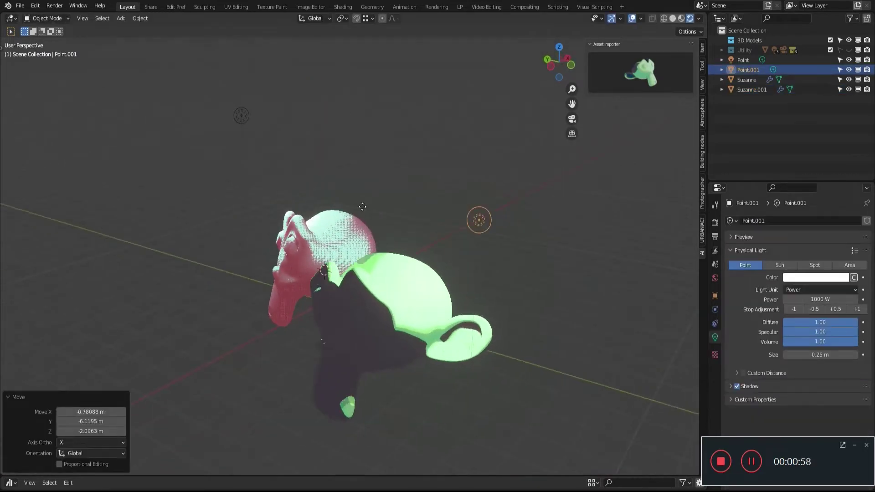
middle_click_drag(469, 230, 506, 225)
scroll(507, 225, "up", 2)
key("g")
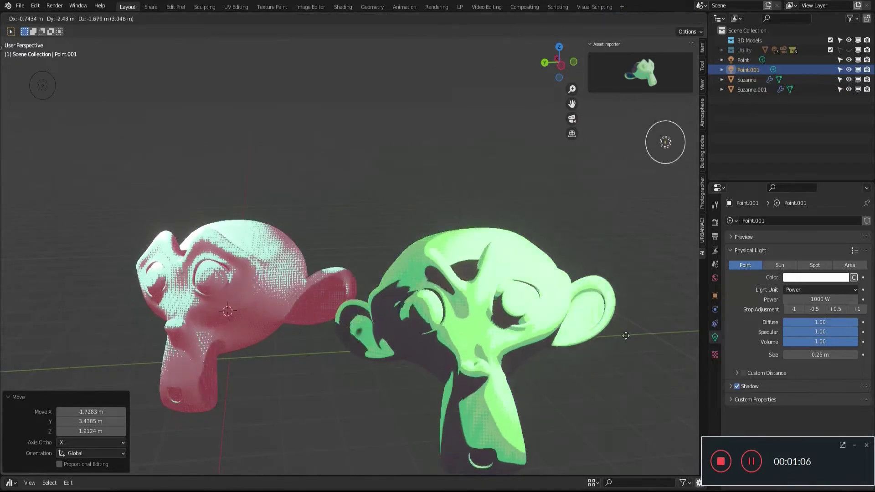
left_click(273, 214)
Step: Apply the toon38 material to the right head and dismiss the trial pop-up
left_click(641, 67)
left_click(492, 370)
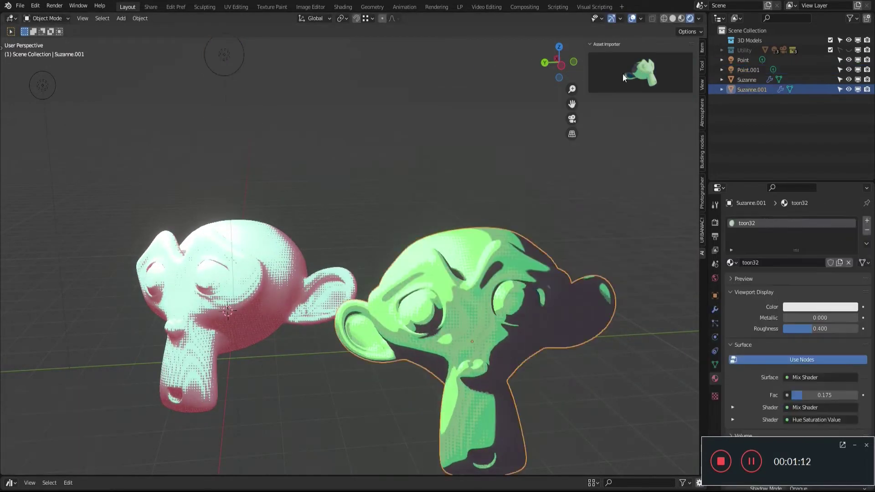
left_click(622, 73)
left_click(427, 282)
key("Return")
Step: Move the point light further toward the upper left
mouse_move(423, 293)
middle_mouse_down()
mouse_move(435, 284)
mouse_move(422, 297)
mouse_move(458, 288)
mouse_move(419, 41)
middle_mouse_up()
left_click(419, 41)
key("g")
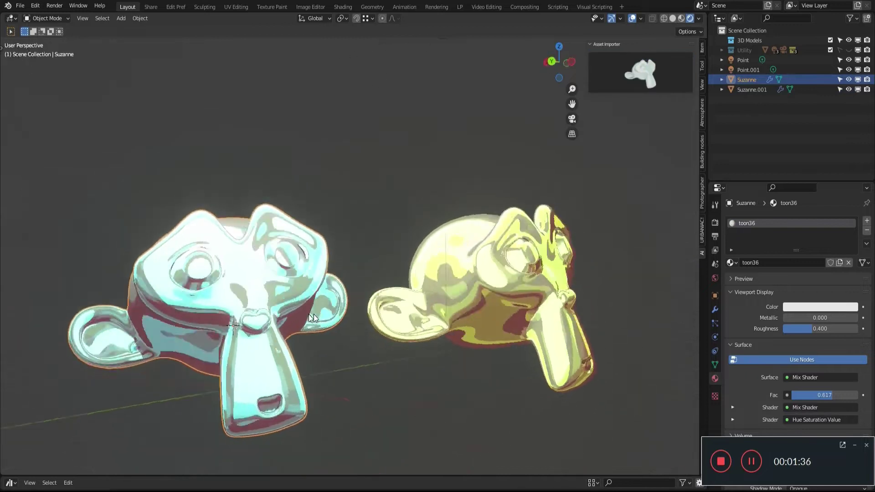
middle_click_drag(313, 314, 229, 337)
Step: Try toon17, yellow and toon28 on the left head, settle on mint green, and raise the light
left_click(640, 72)
left_click(405, 198)
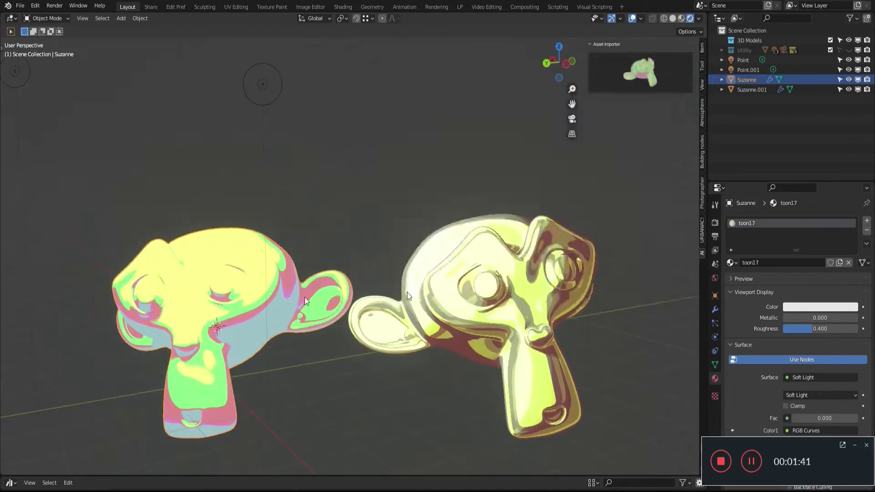
left_click(640, 72)
left_click(633, 200)
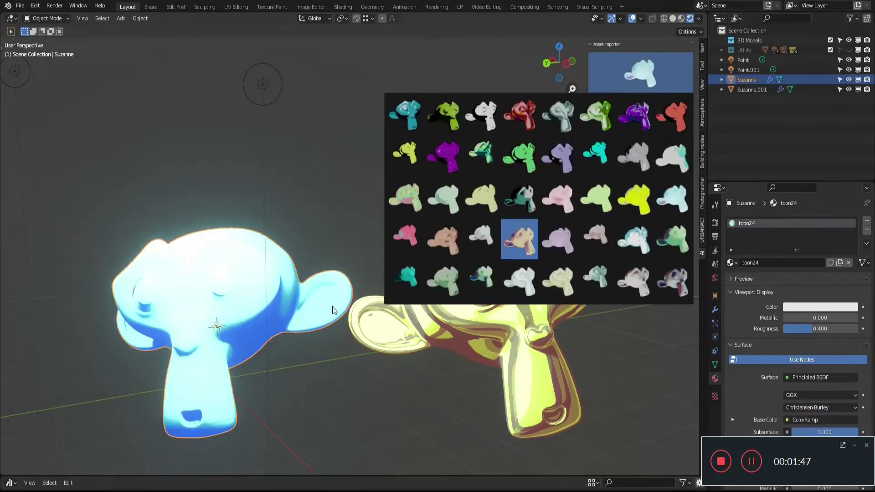
left_click(519, 239)
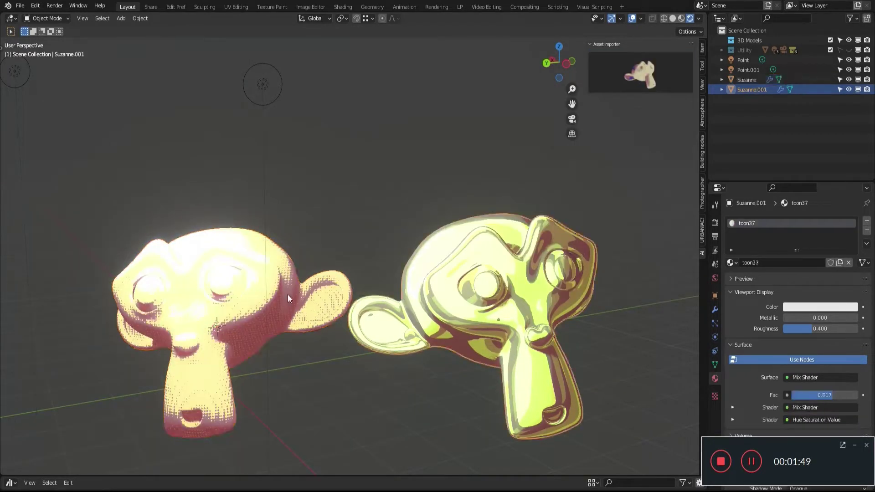
left_click(640, 72)
left_click(519, 157)
left_click(263, 82)
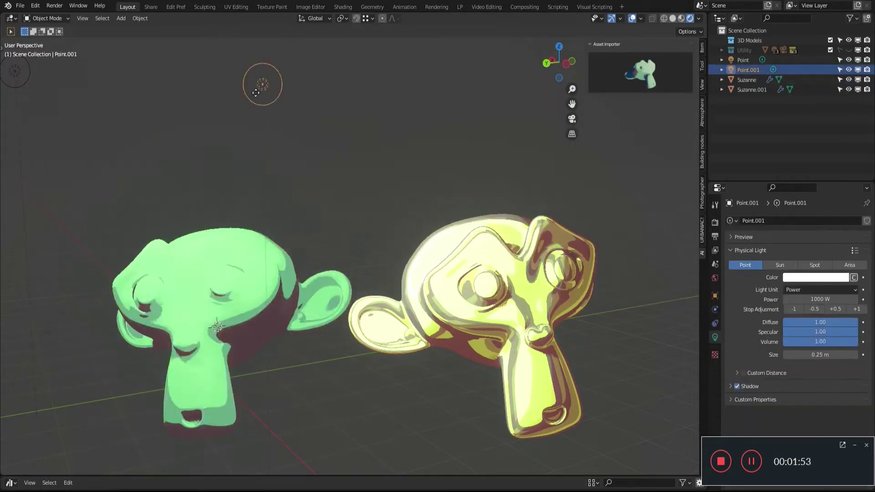
left_click_drag(263, 82, 375, 43)
Step: Try the purple toon10 and a red toon material on the head
left_click(747, 79)
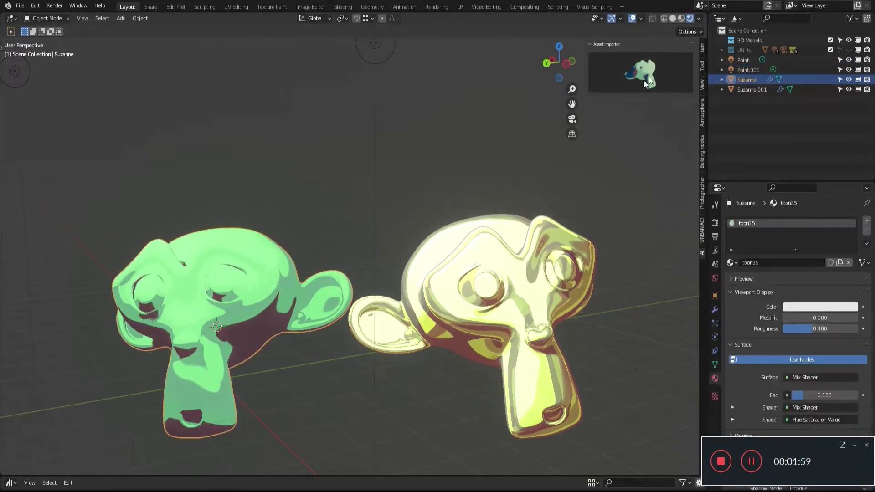
left_click(648, 75)
left_click(443, 157)
left_click(661, 73)
left_click(659, 97)
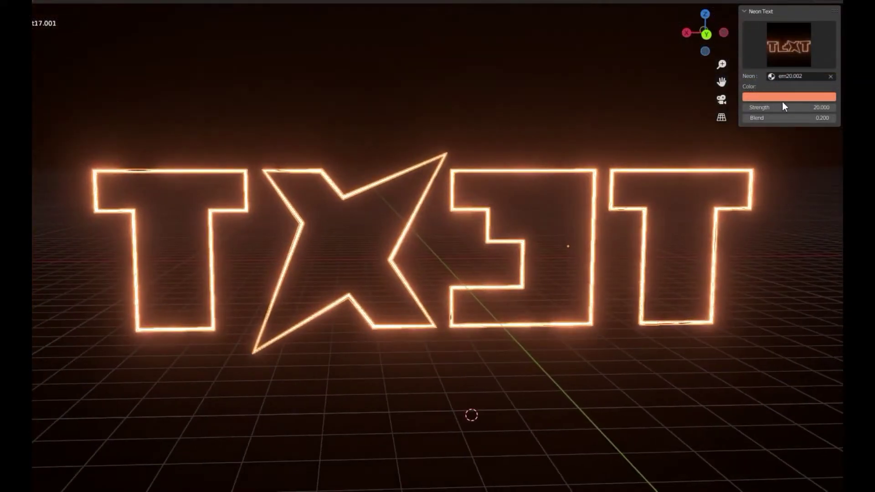
Step: Recolour the neon magenta, then pink, raising glow strength to 28.100 and increasing blend
left_click(781, 99)
left_click(815, 182)
left_click_drag(788, 107, 820, 118)
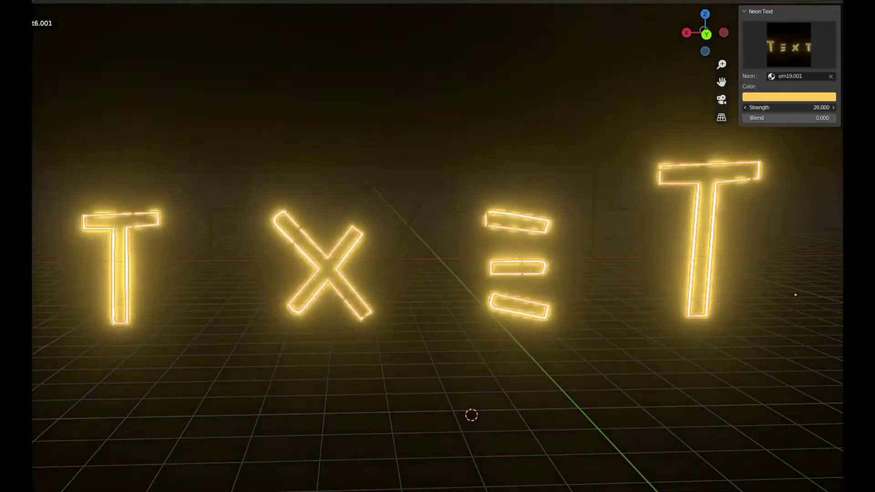
left_click_drag(789, 107, 801, 107)
left_click(782, 96)
left_click(806, 164)
Step: Add the red script Text neon preset and rotate it
left_click(800, 63)
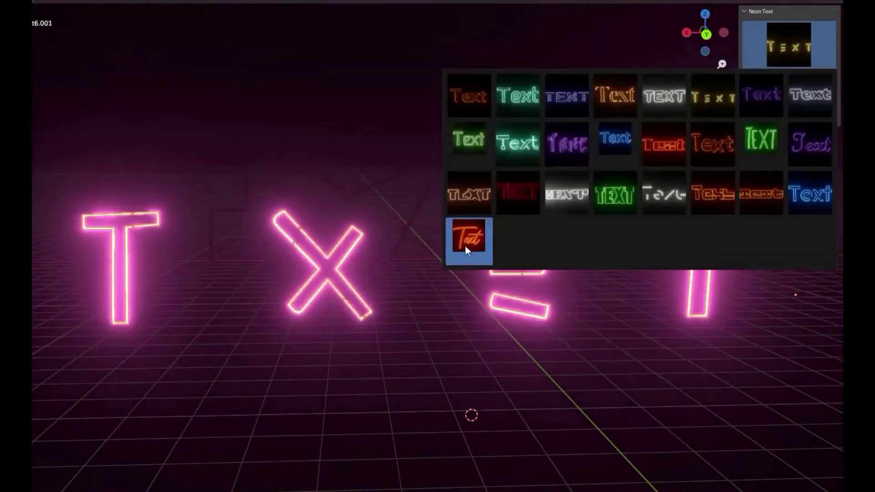
left_click(465, 238)
key("r")
left_click(381, 129)
middle_click_drag(381, 128, 621, 234)
Step: Make the script text blue at strength 11.000, then purple at strength 18.100
left_click(788, 96)
left_click(799, 107)
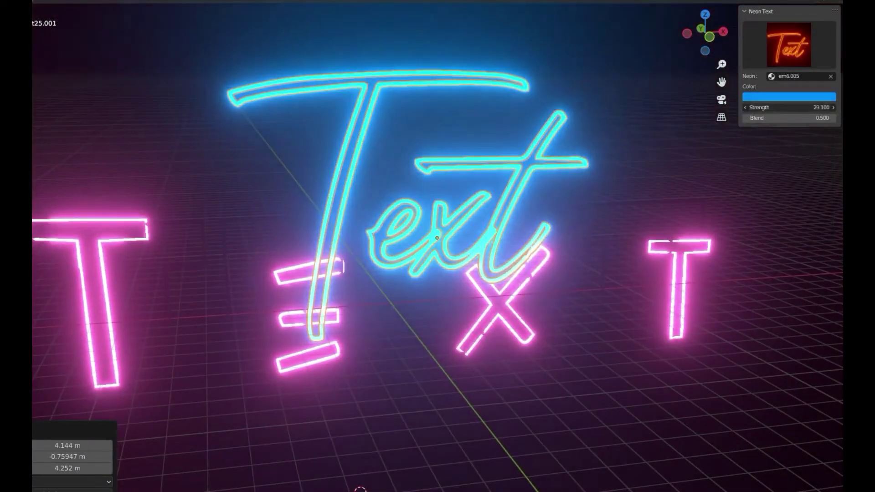
mouse_move(793, 108)
left_mouse_down()
mouse_move(775, 118)
mouse_move(784, 107)
left_mouse_up()
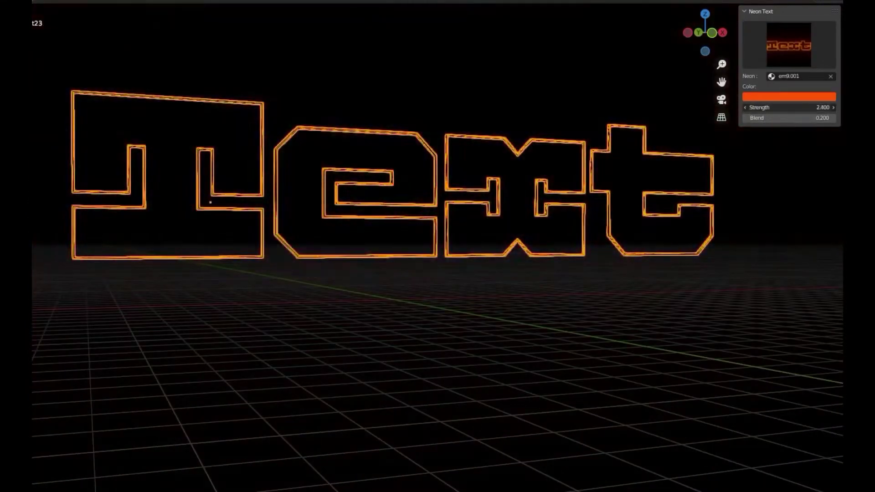
left_click(789, 96)
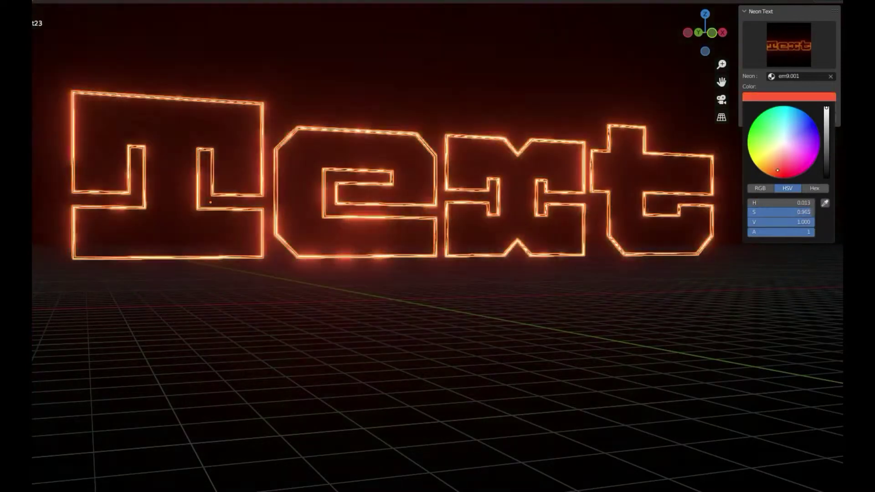
left_click_drag(777, 119, 820, 118)
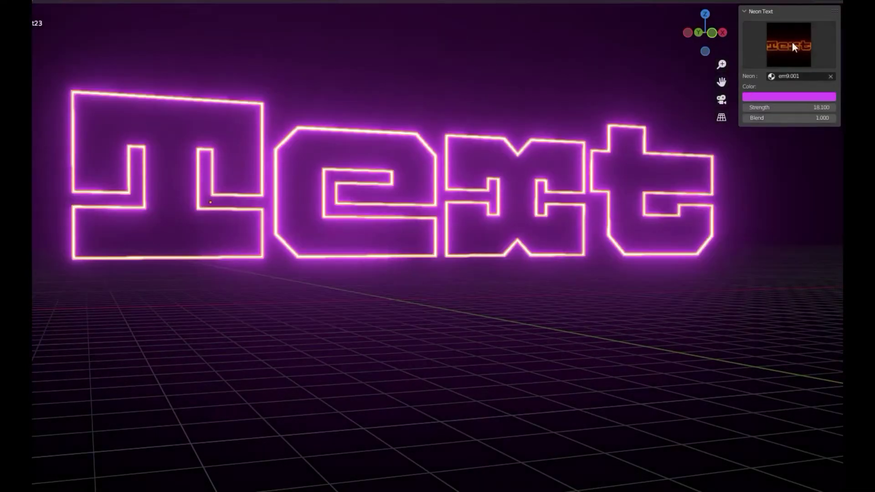
Step: Try the blue TEXT neon preset, then apply the purple Text preset
left_click(792, 42)
left_click(553, 206)
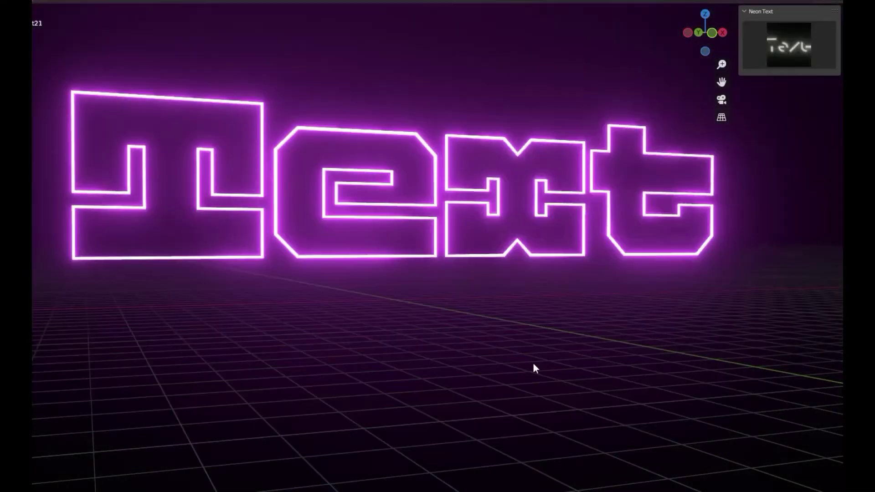
left_click(788, 44)
left_click(563, 97)
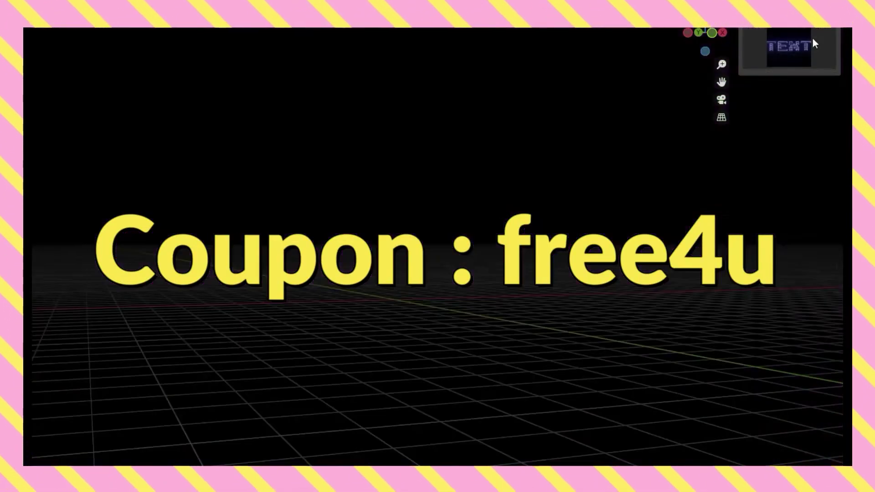
left_click(813, 43)
left_click(553, 164)
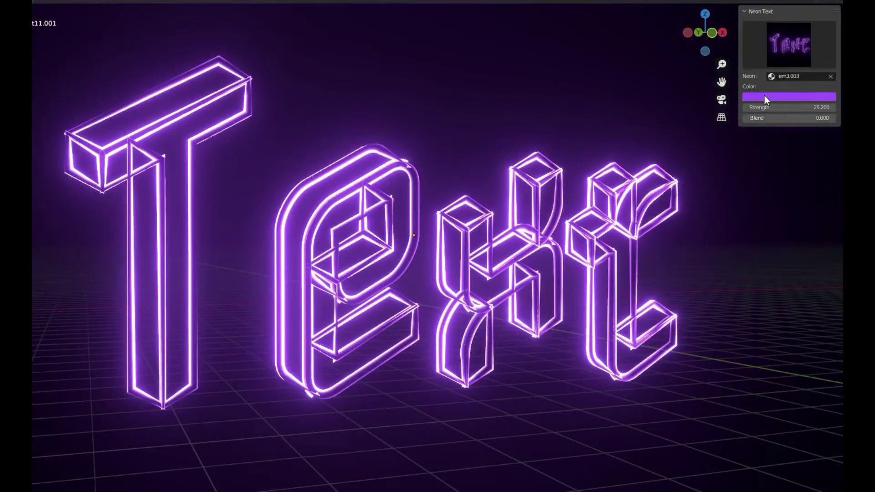
Step: Switch to the green TEXT neon preset, turn it pink and lower its strength
left_click(763, 96)
left_click_drag(783, 141, 757, 158)
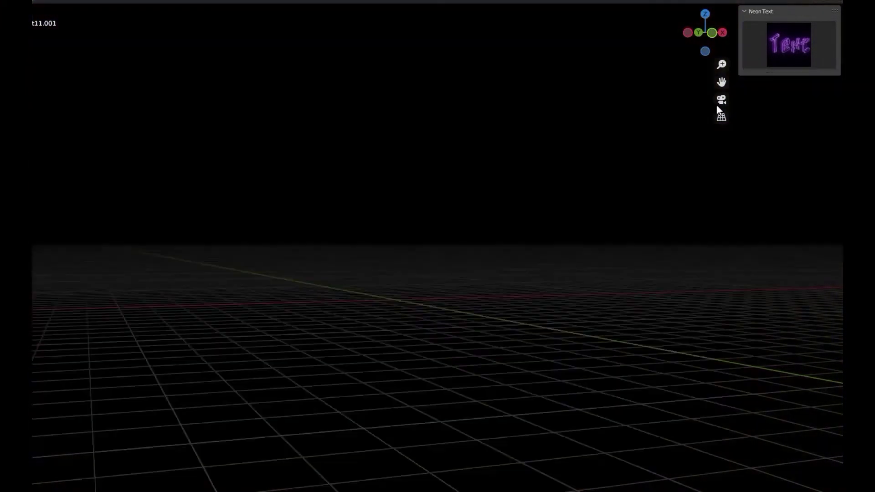
left_click(788, 44)
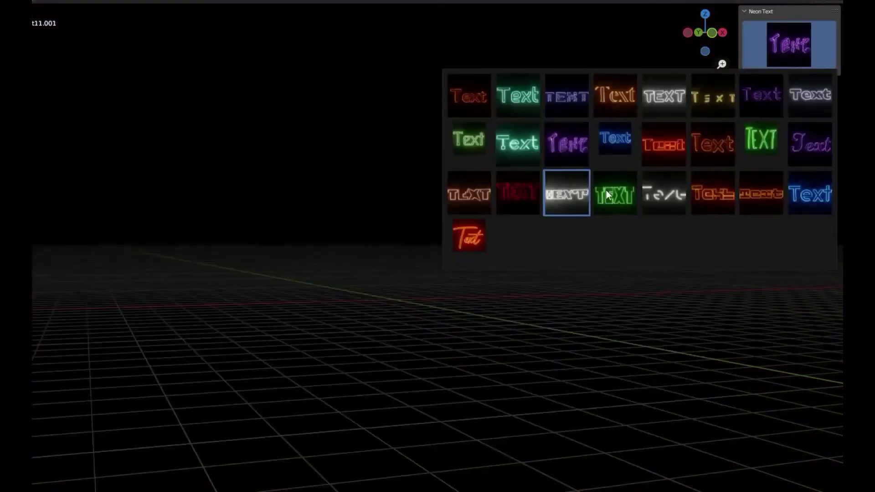
left_click(615, 193)
left_click(788, 96)
left_click_drag(796, 136, 775, 108)
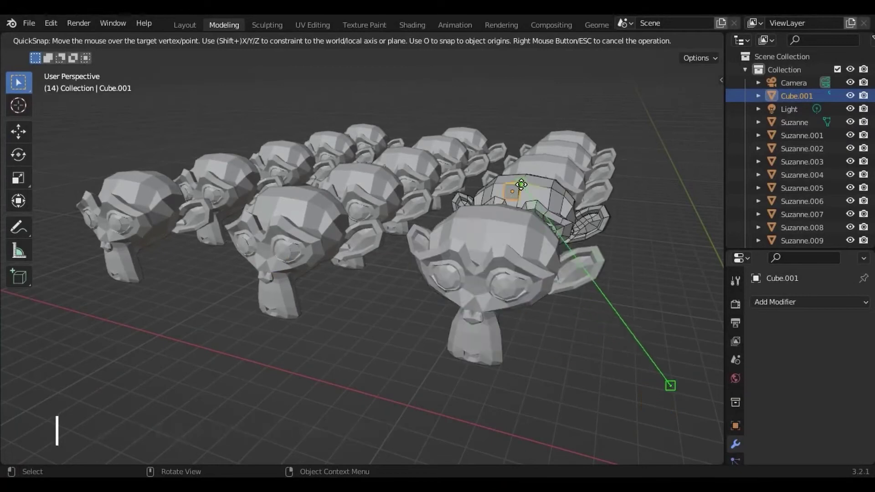
key("ctrl+shift+v")
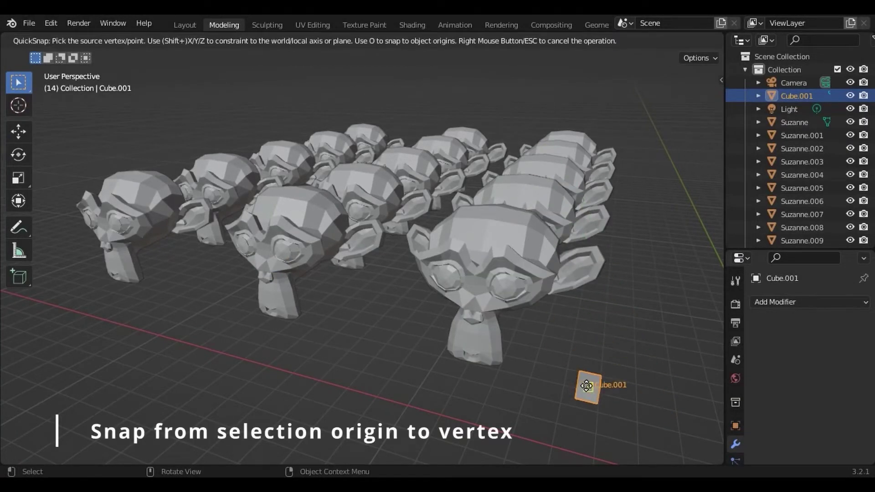
Step: Use QuickSnap on the cubes, limiting snapping to object origins
left_click(588, 387)
key("Escape")
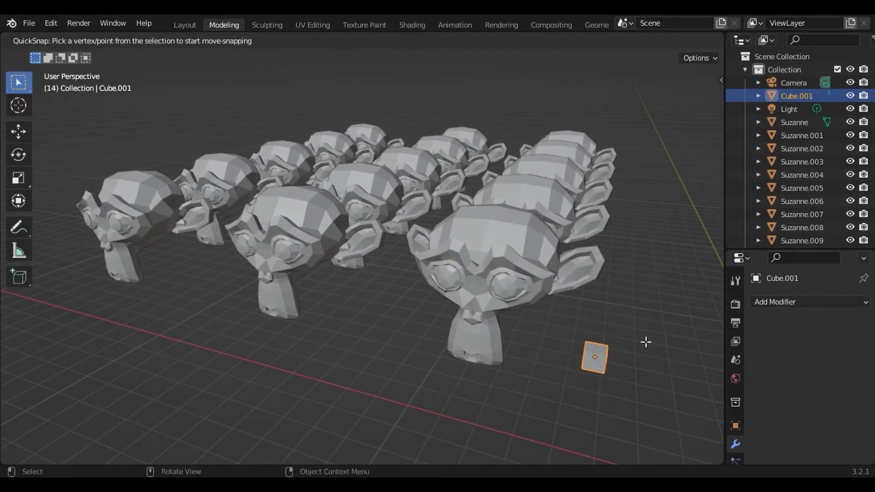
left_click(594, 357)
key("o")
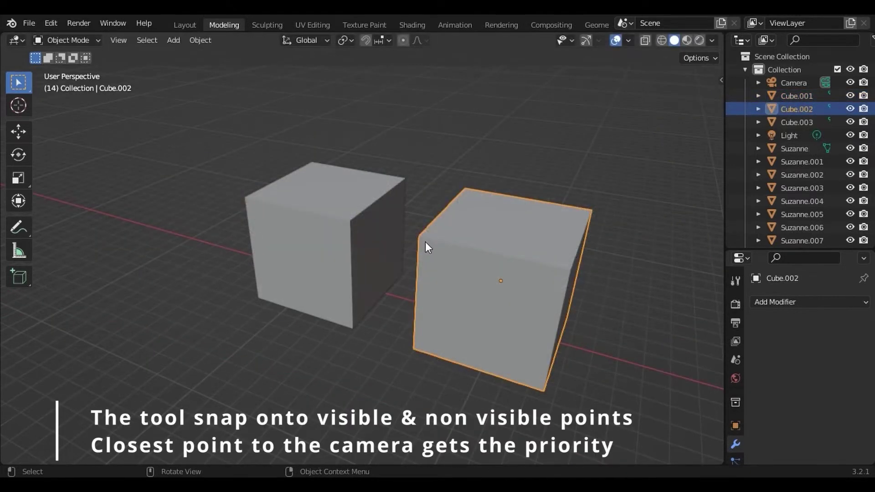
key("ctrl+shift+v")
left_click(419, 235)
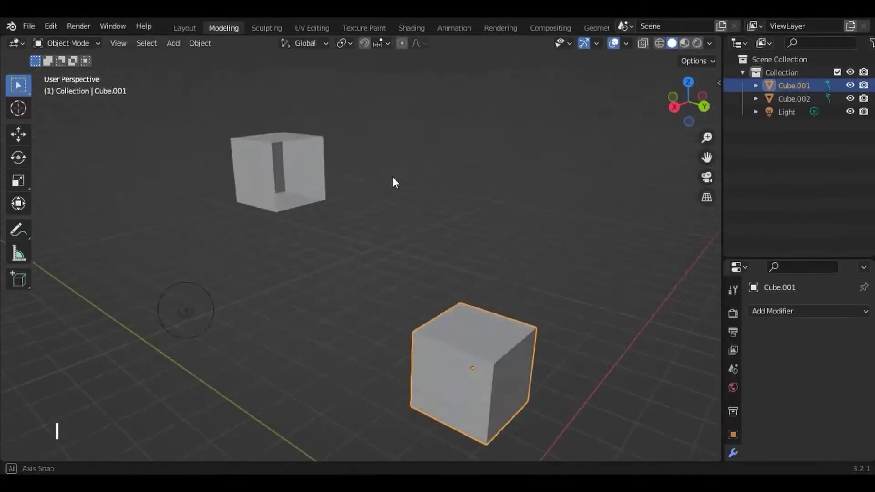
middle_click_drag(392, 176, 479, 214)
Step: In Edit Mode, snap a vertex of the right cube onto the left cube
key("Tab")
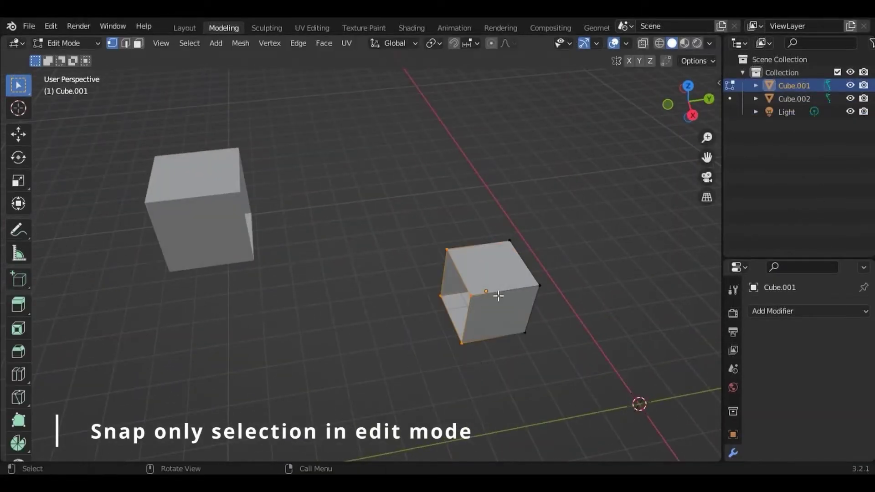
middle_click_drag(495, 293, 433, 196)
key("ctrl+shift+v")
left_click(455, 325)
left_click(254, 142)
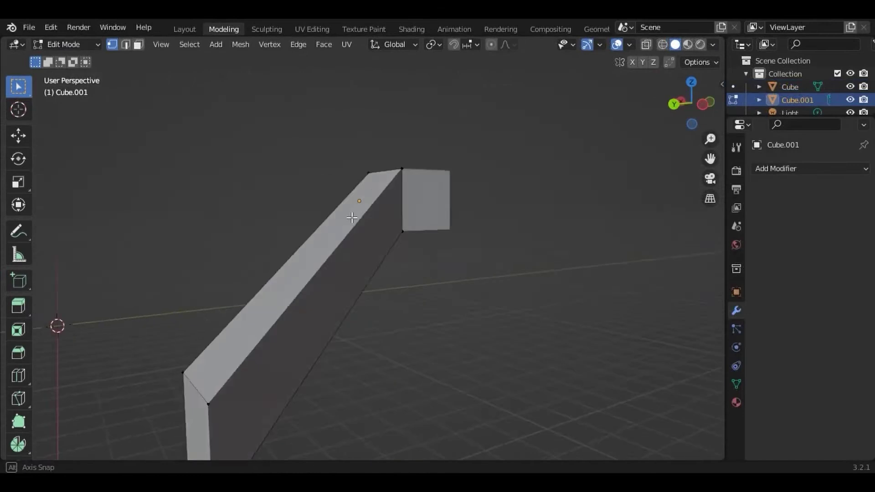
Step: Snap the lower vertex onto its target along Z, then snap the end face along X
middle_click_drag(352, 218, 392, 253)
left_click(310, 319)
key("z")
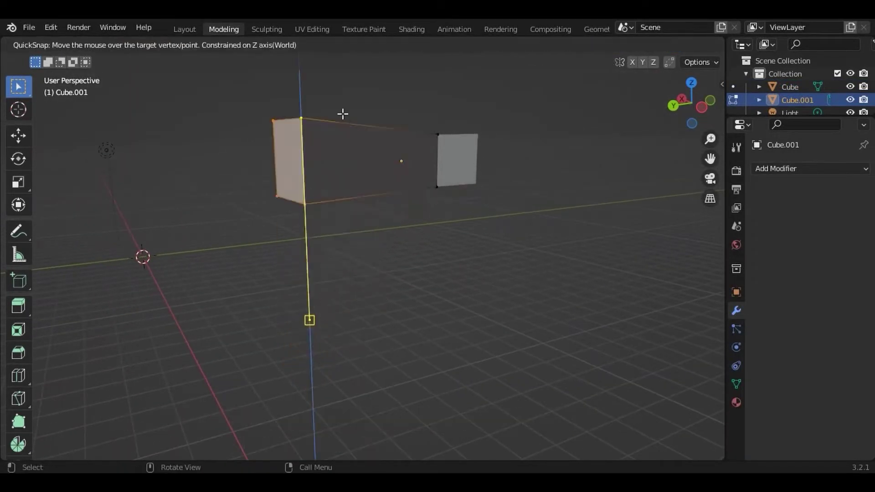
left_click(438, 133)
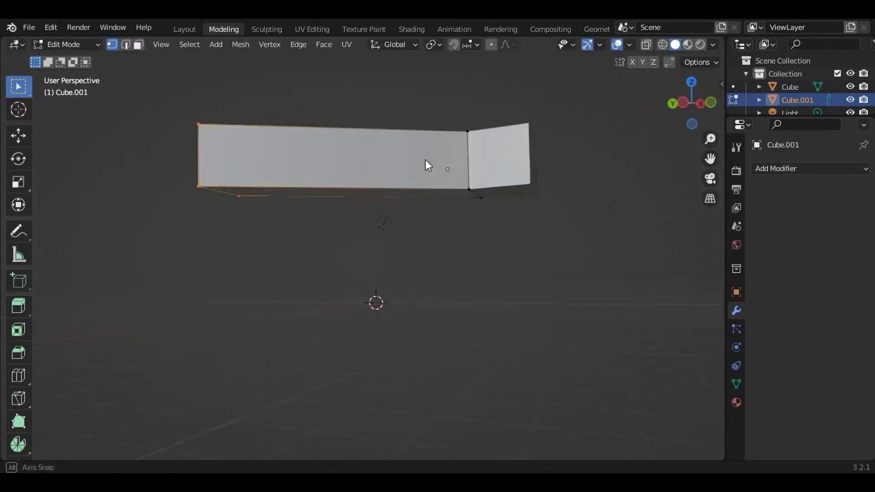
middle_click_drag(424, 159, 477, 307)
key("ctrl+shift+v")
key("x")
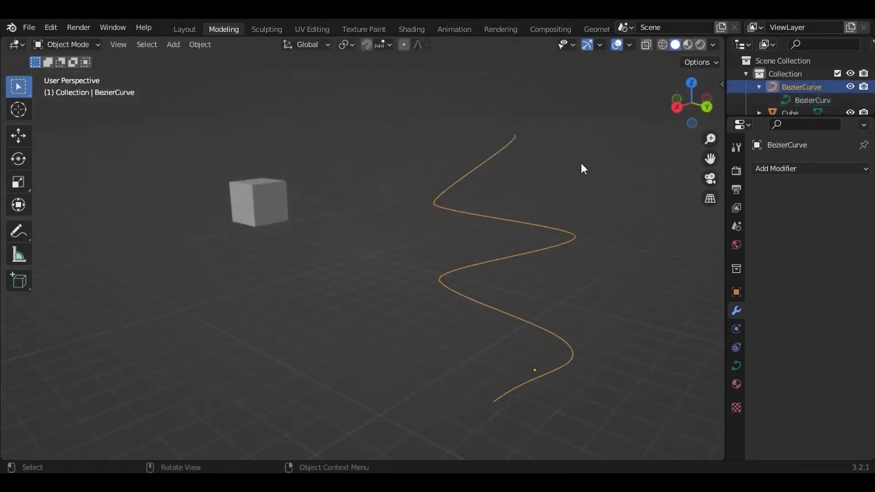
Step: Return to Object Mode and QuickSnap the cube onto the curve
key("Tab")
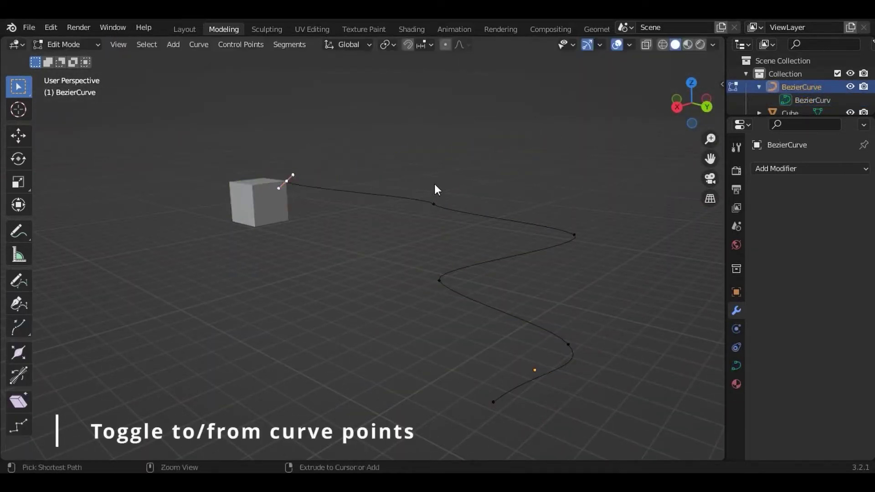
key("Escape")
key("Tab")
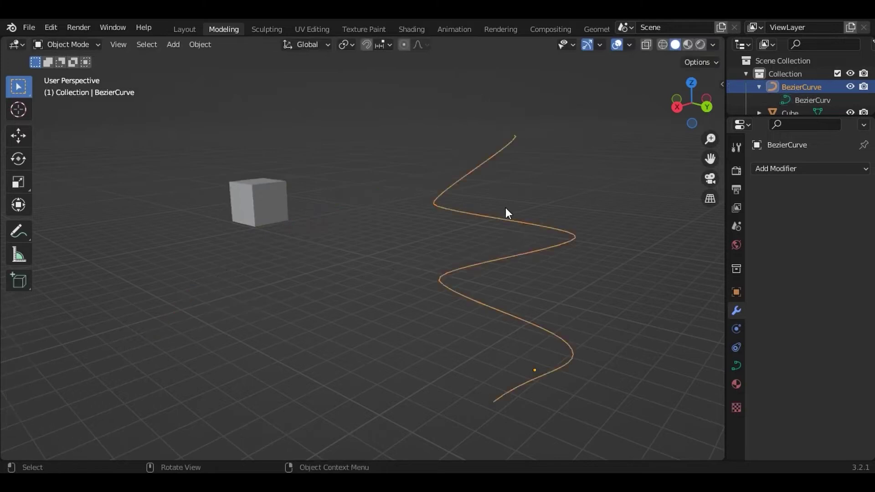
left_click(280, 209)
key("ctrl+shift+v")
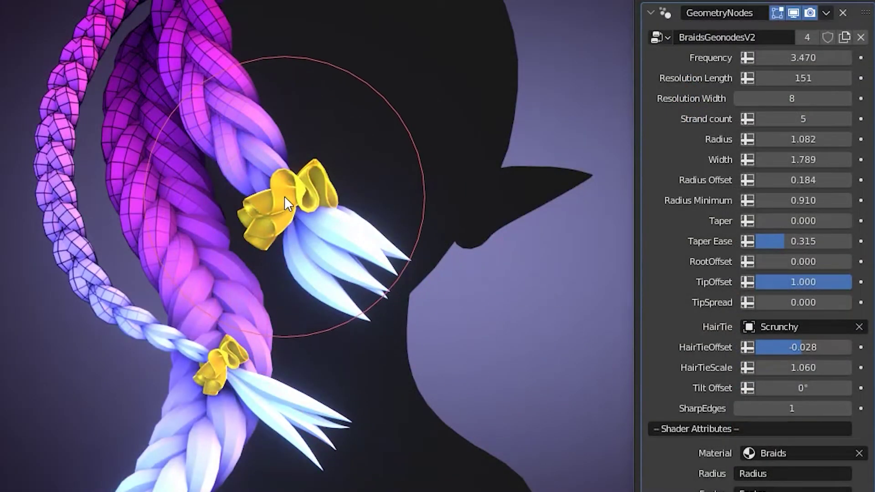
Step: Pull the braid's tied end down, set RootOffset to about 0.933 and Tilt Offset to 15.9°
left_click_drag(279, 201, 540, 401)
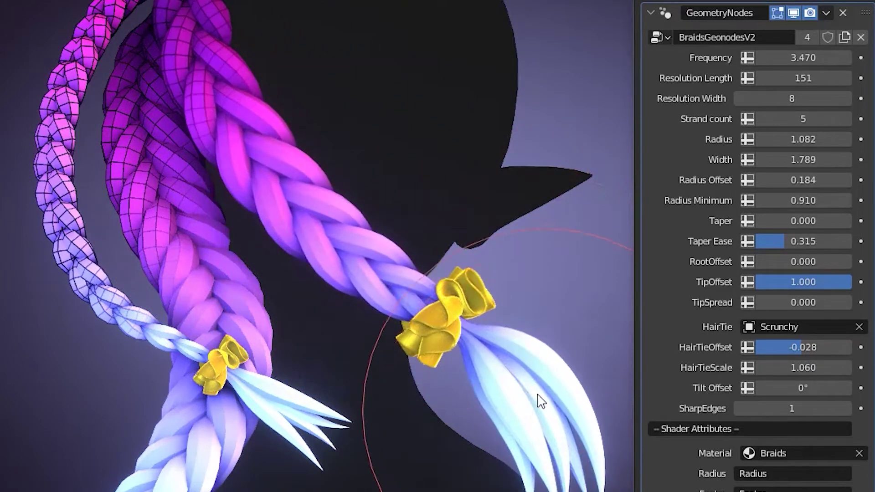
left_click_drag(341, 301, 490, 263)
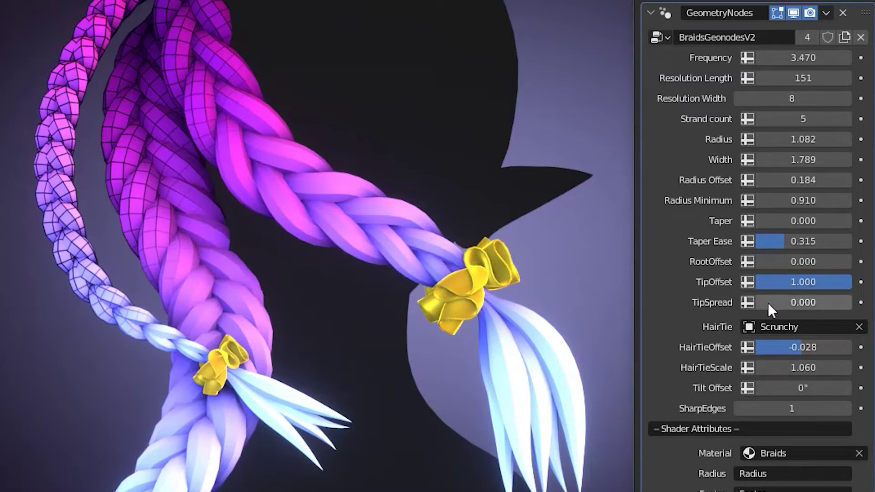
left_click_drag(787, 261, 834, 282)
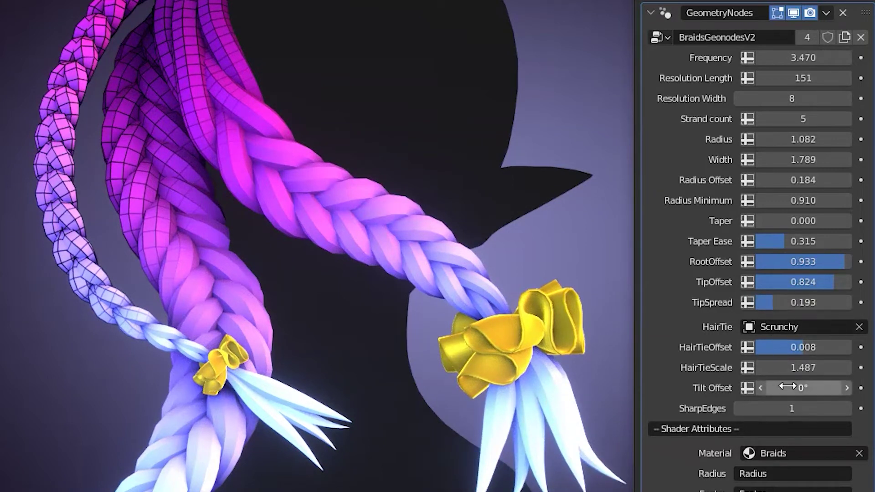
left_click_drag(803, 387, 834, 387)
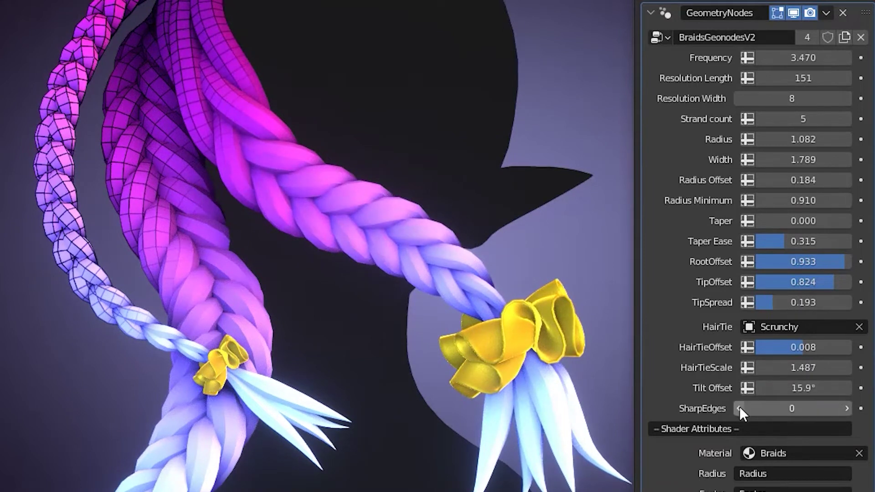
Step: Enable SharpEdges, set TipOffset 0 and Taper 1.000, and lower RootOffset to 0.702
left_click(847, 408)
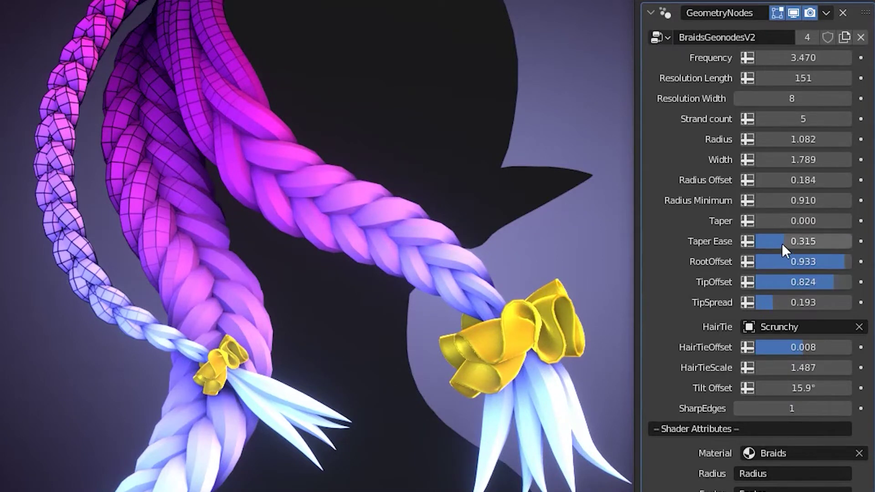
left_click_drag(826, 282, 747, 281)
left_click_drag(780, 220, 873, 221)
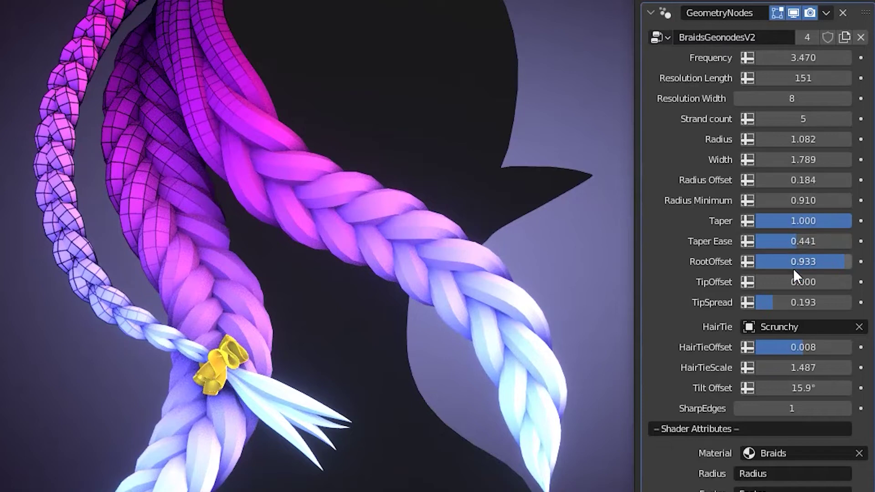
left_click_drag(845, 261, 822, 261)
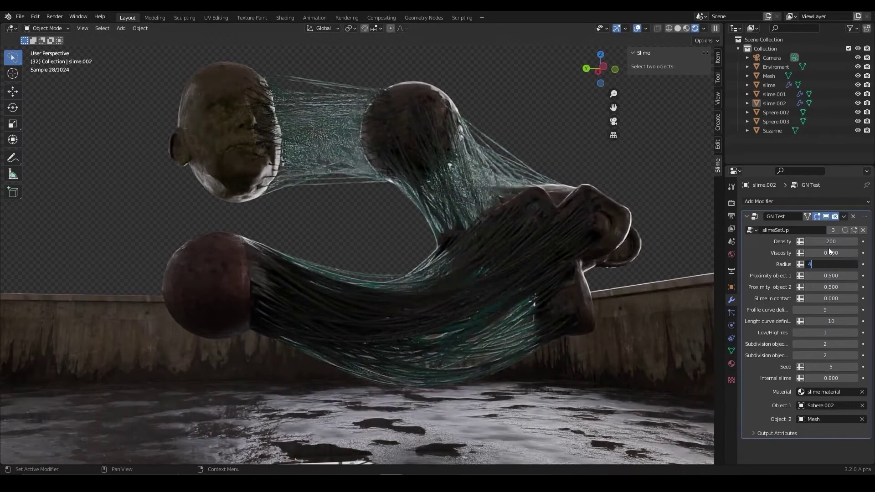
Step: Confirm slime radius 4 and move the Point.001 light on the toon heads
key("Return")
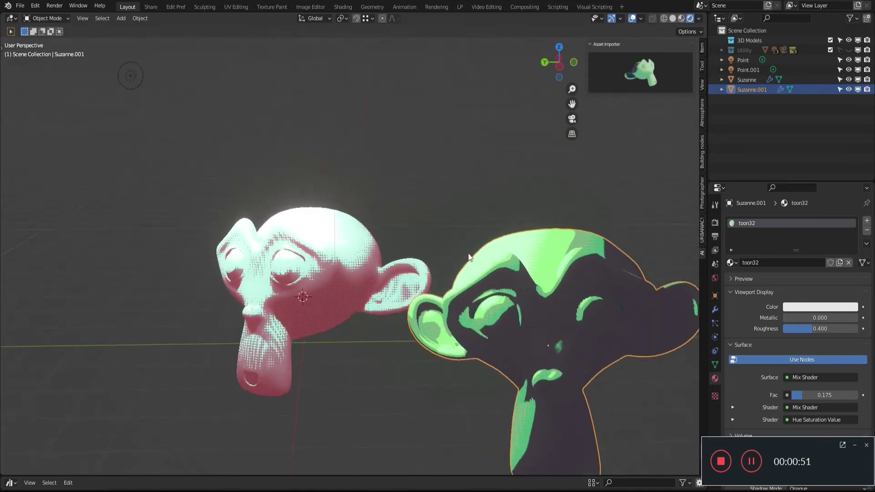
left_click(312, 88)
key("g")
left_click(463, 219)
middle_click_drag(463, 219, 506, 224)
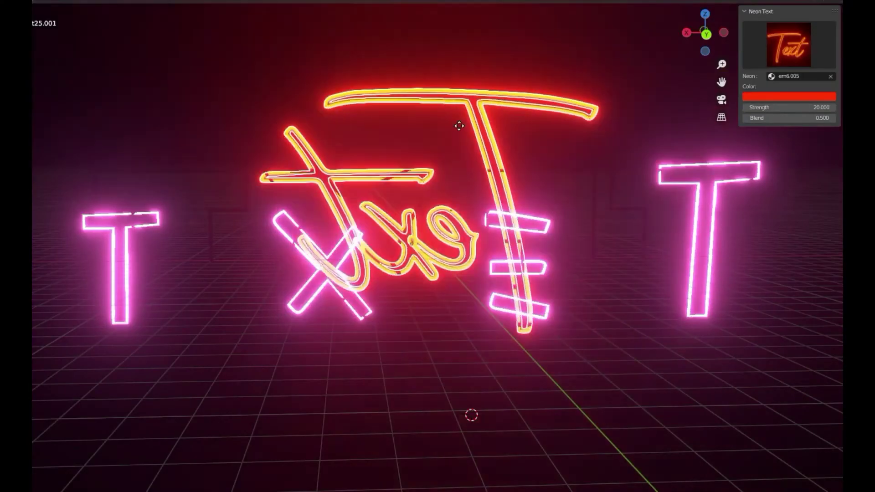
left_click(459, 126)
middle_click_drag(459, 126, 627, 221)
Step: Shift the neon text colour from red through pink to purple
left_click(788, 97)
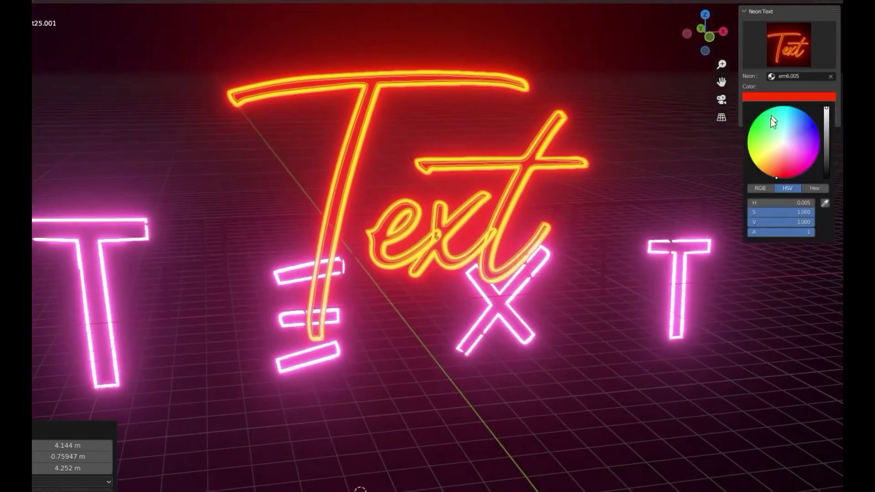
left_click_drag(770, 118, 799, 109)
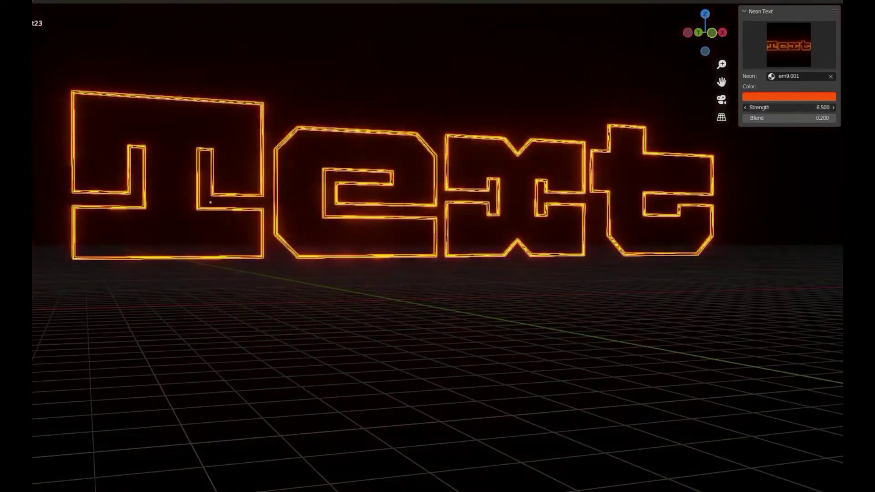
left_click(788, 97)
left_click_drag(783, 122, 775, 137)
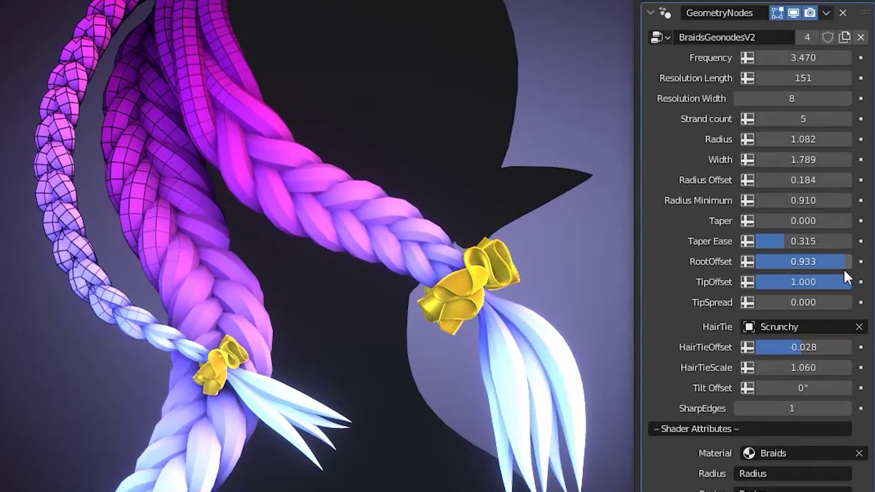
Step: Set Tilt Offset 15.9°, enable SharpEdges, zero TipOffset and fully taper the braid tips
left_click_drag(845, 277, 834, 282)
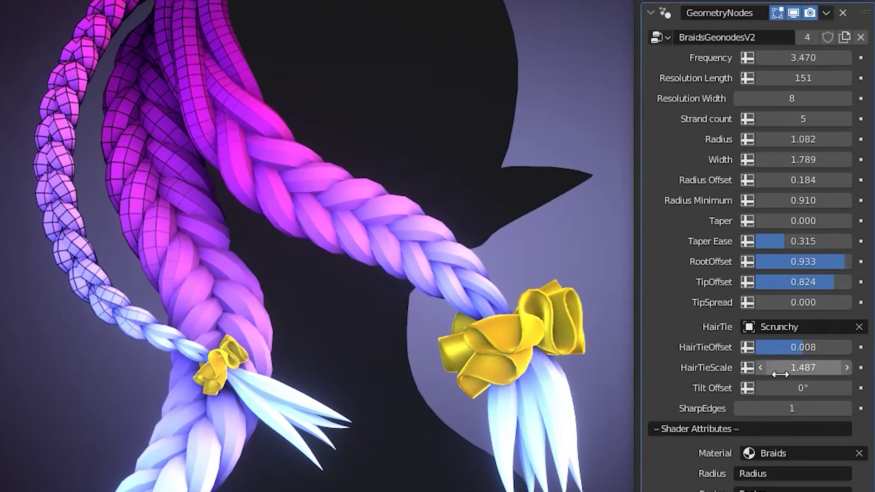
left_click_drag(802, 387, 819, 388)
left_click(847, 408)
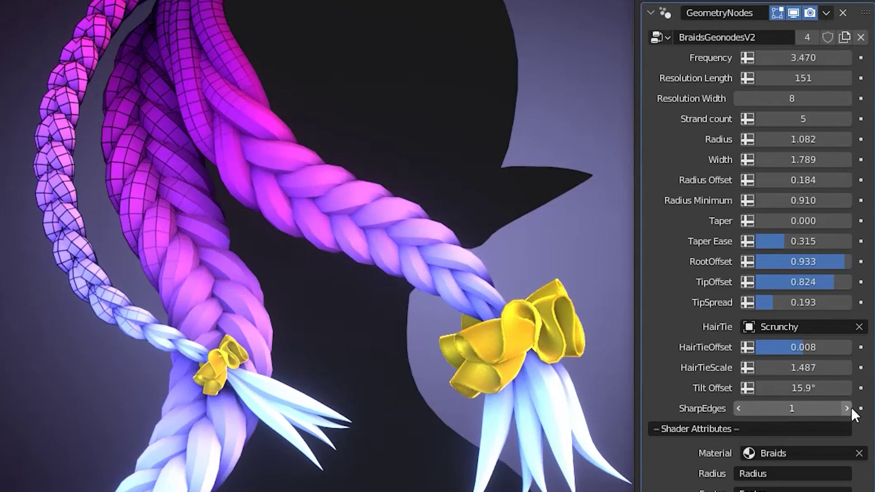
left_click_drag(774, 281, 738, 281)
left_click_drag(774, 221, 852, 220)
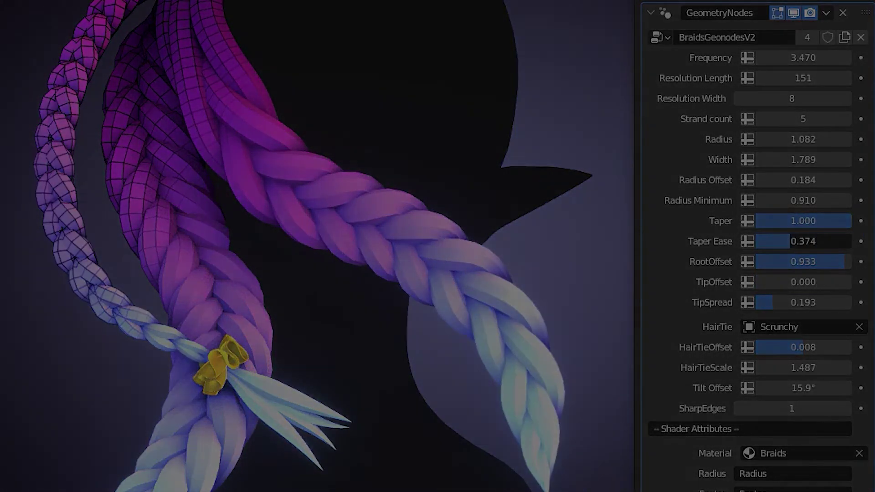